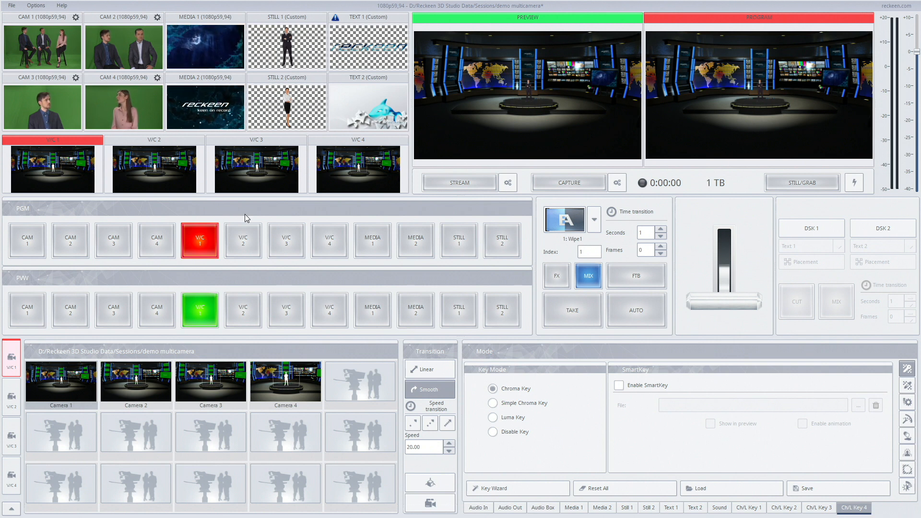
# Open the studio 3D editor for V/C 1 and clone the Talent object three times.
pyautogui.click(11, 508)
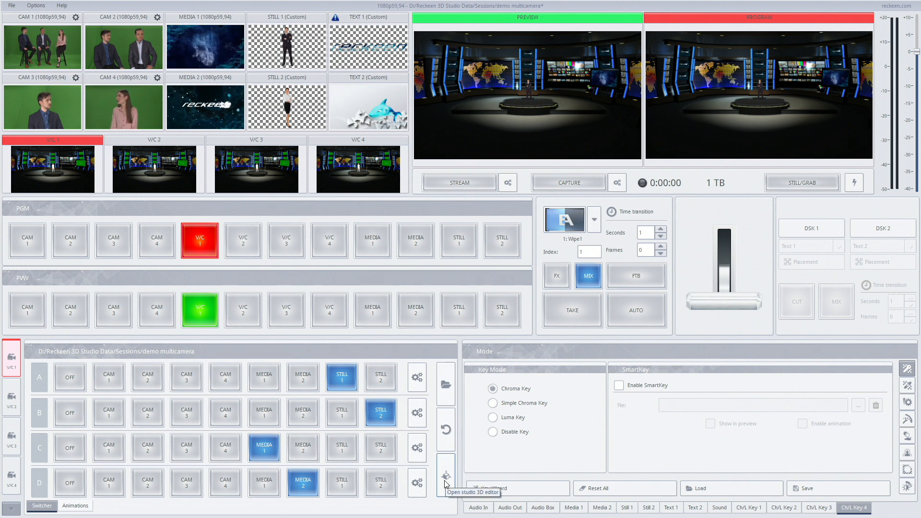
pyautogui.click(445, 482)
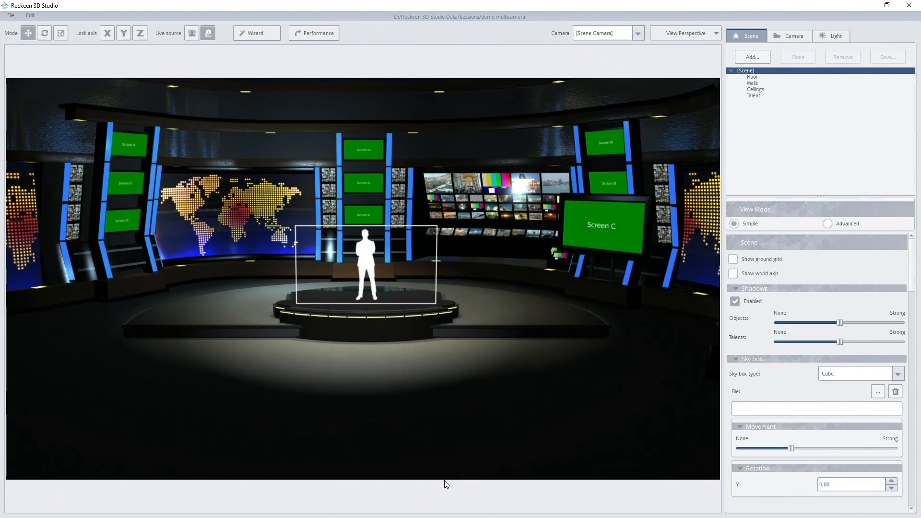
pyautogui.click(376, 258)
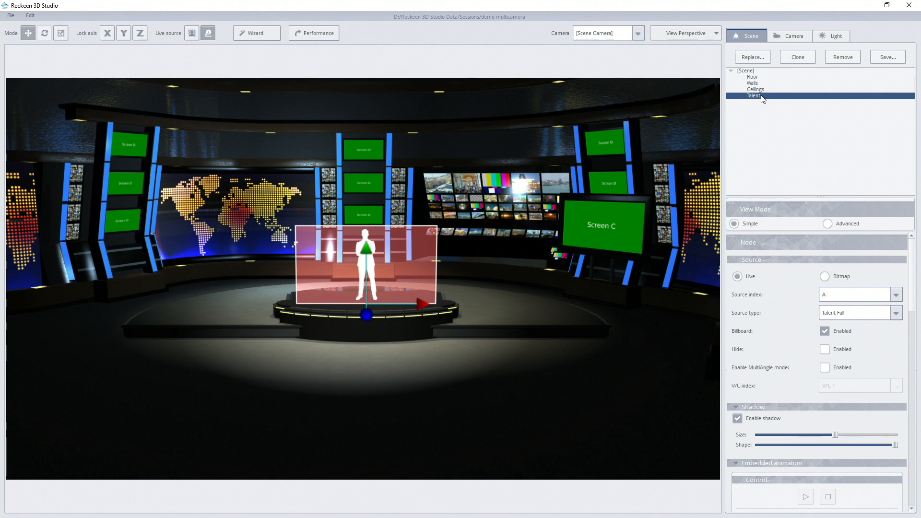
pyautogui.click(798, 57)
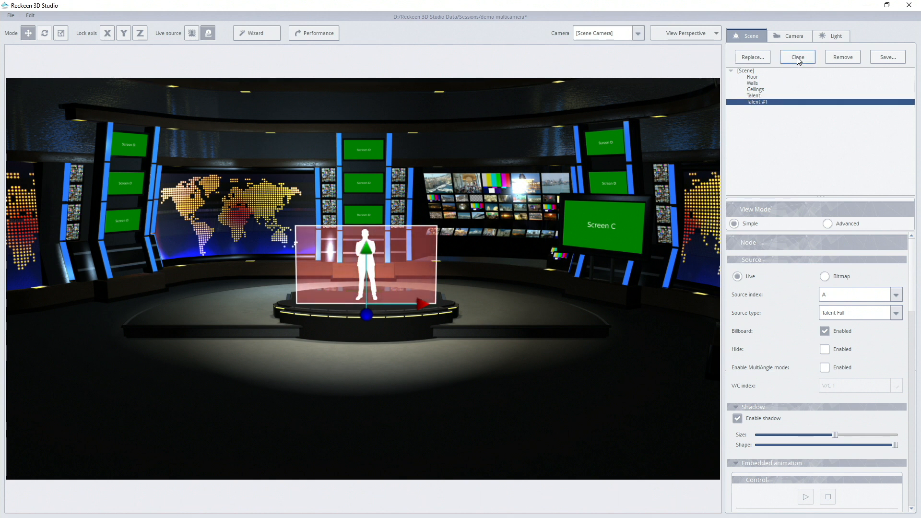
pyautogui.click(798, 58)
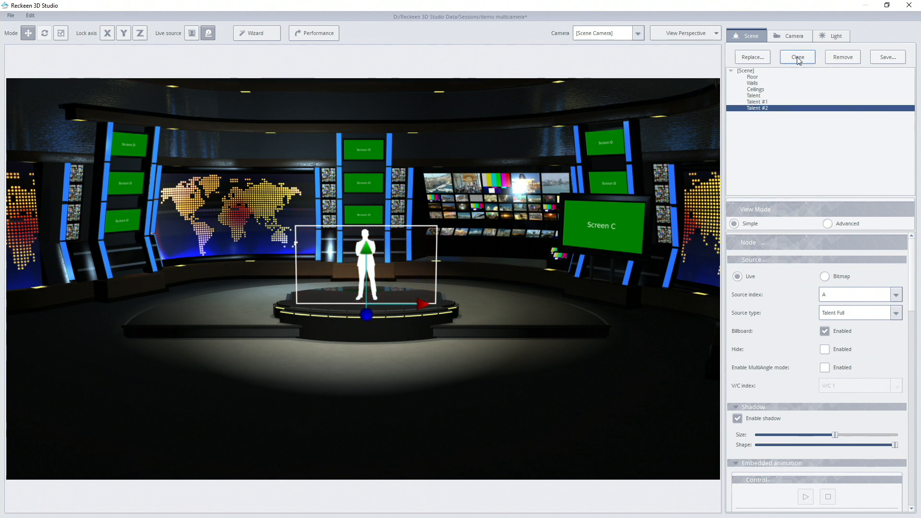
pyautogui.click(798, 57)
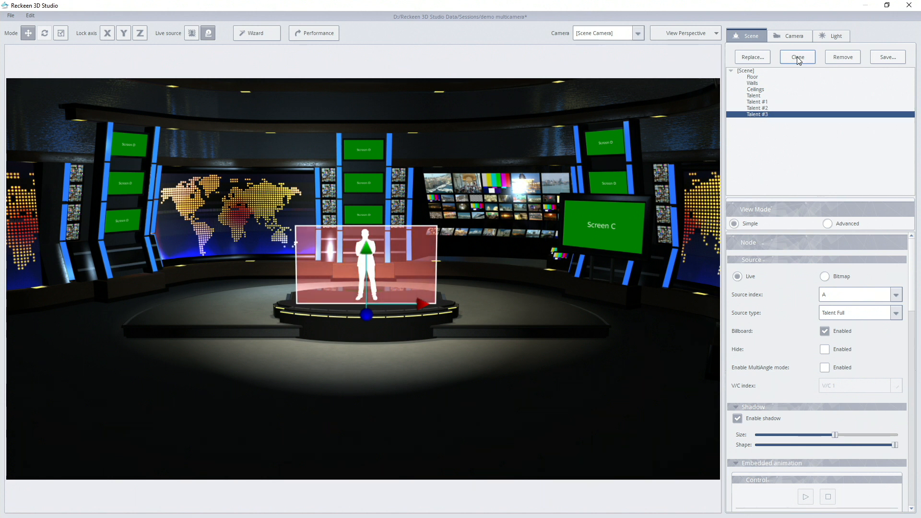
# Enable MultiAngle mode on the original Talent object and assign it to V/C 1.
pyautogui.click(755, 96)
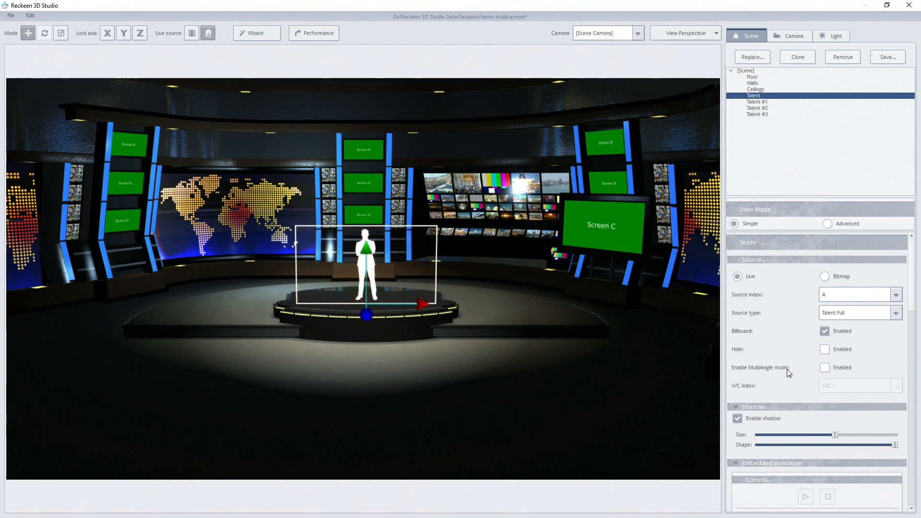
pyautogui.click(825, 368)
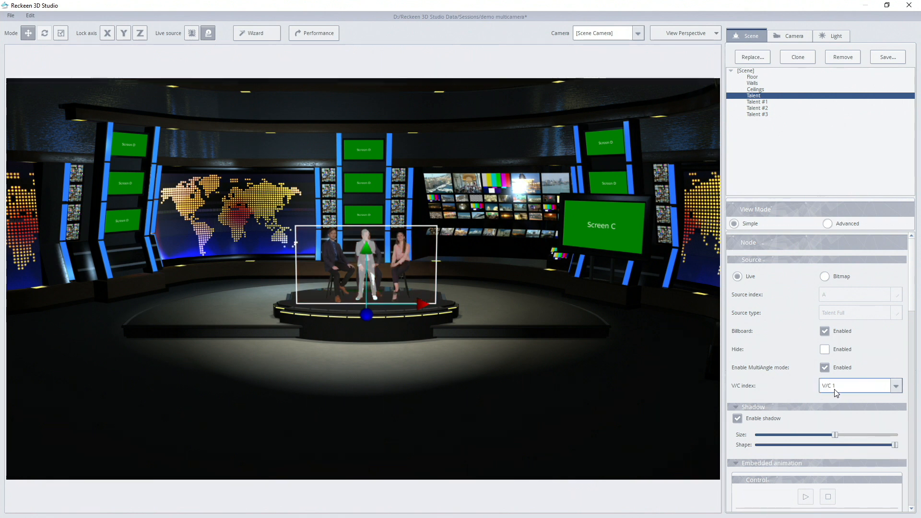
pyautogui.click(831, 393)
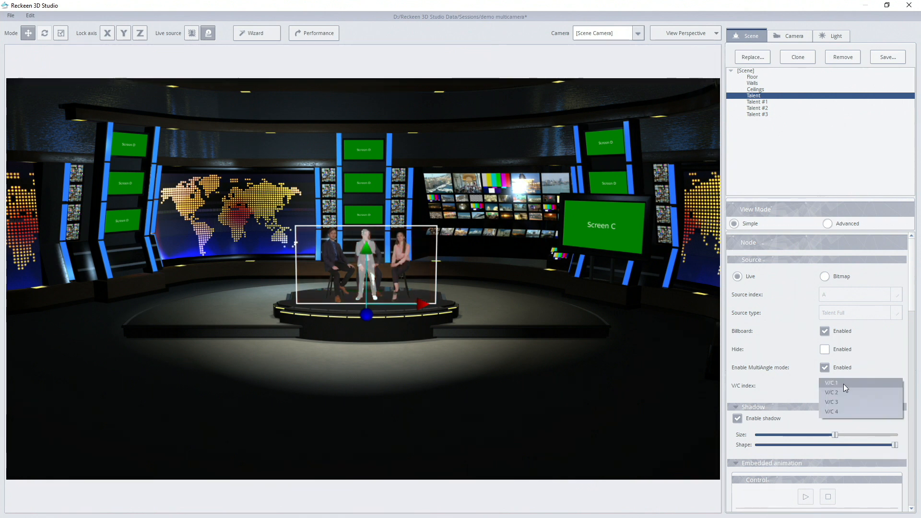
pyautogui.click(832, 384)
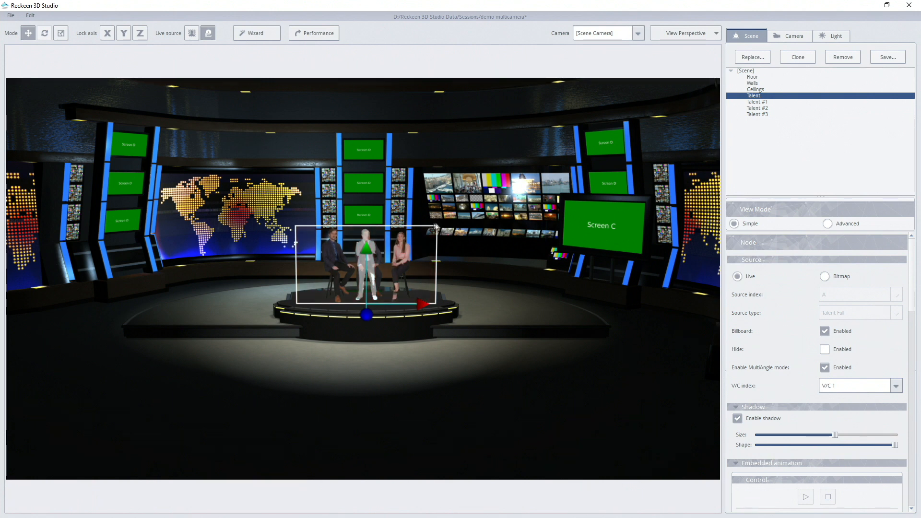
# Enable MultiAngle mode on Talent #1 with V/C 2, and raise it vertically so the seated figures sit behind the desk.
pyautogui.click(757, 103)
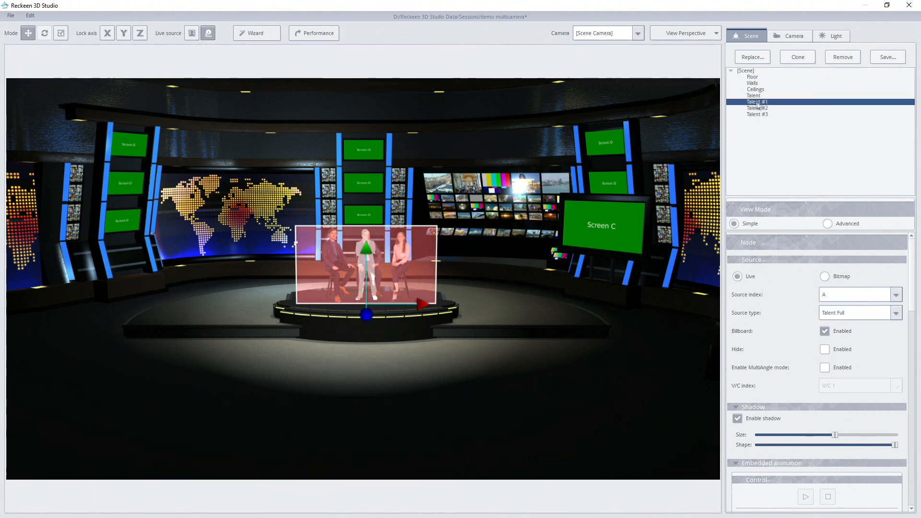
pyautogui.click(825, 368)
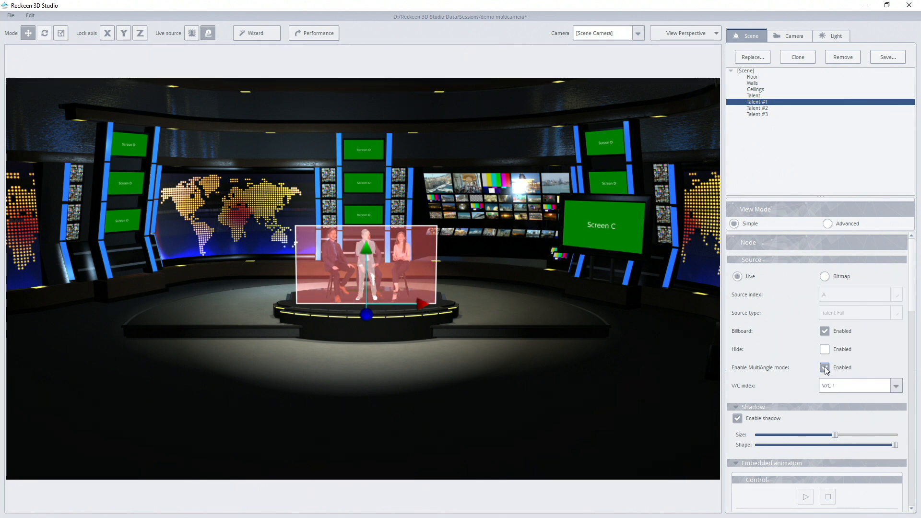
pyautogui.click(834, 386)
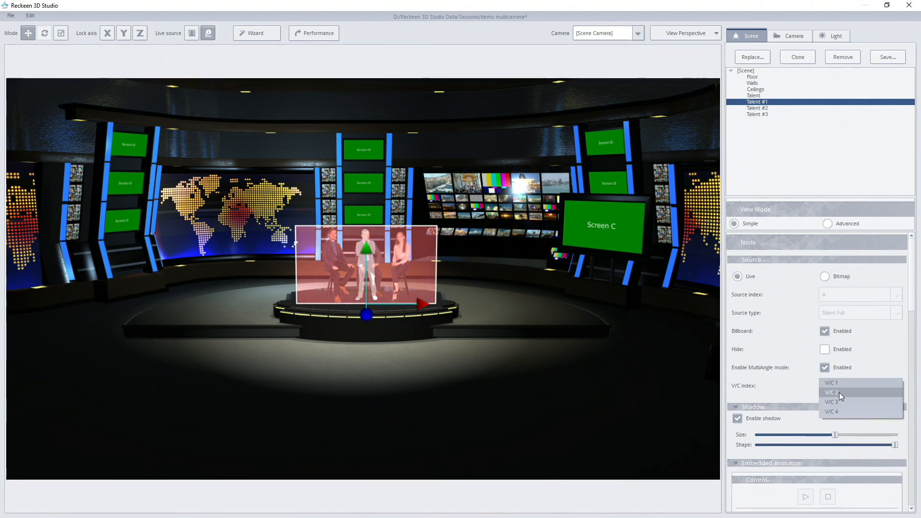
pyautogui.click(828, 392)
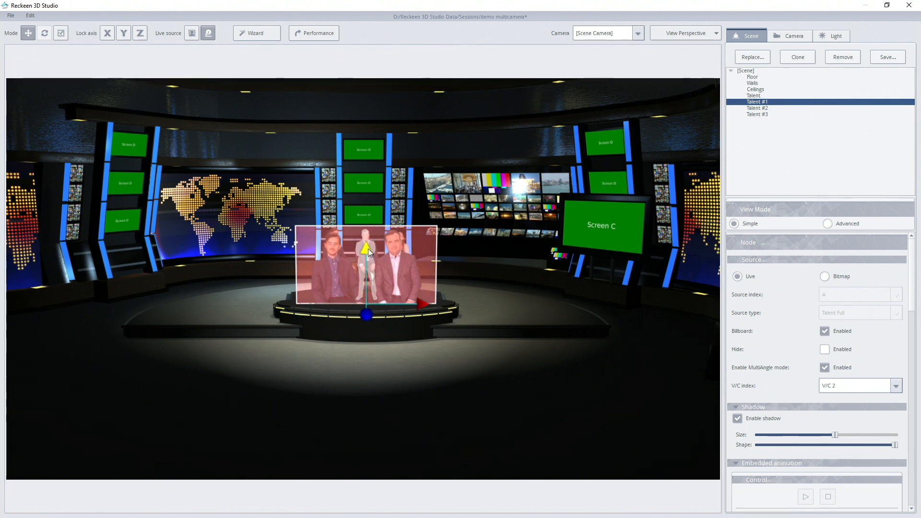
pyautogui.moveTo(367, 247); pyautogui.dragTo(368, 233)
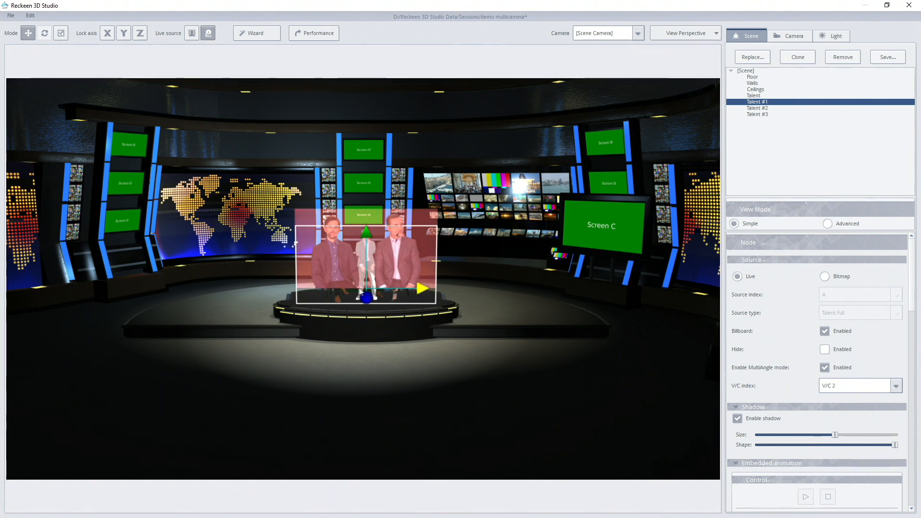
# Enable MultiAngle mode on Talent #2 with V/C 3, and raise it vertically to the height of Talent #1.
pyautogui.click(768, 109)
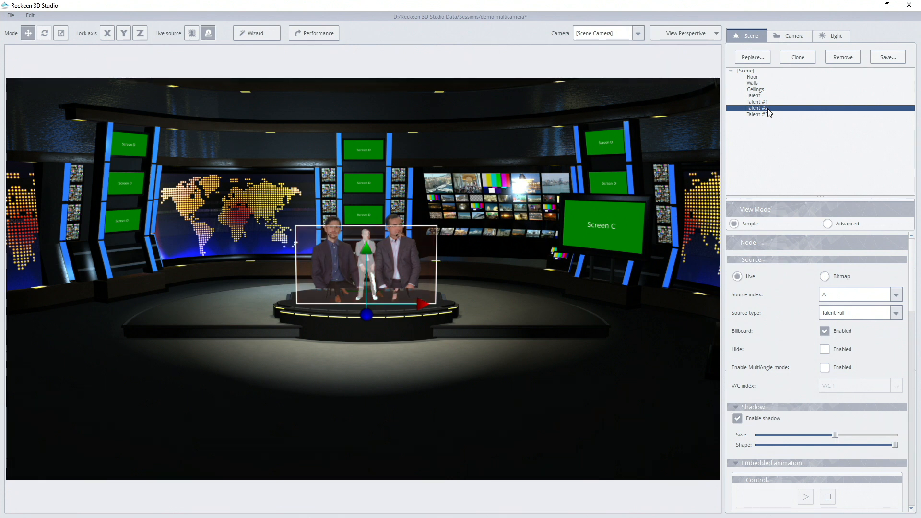
pyautogui.click(826, 368)
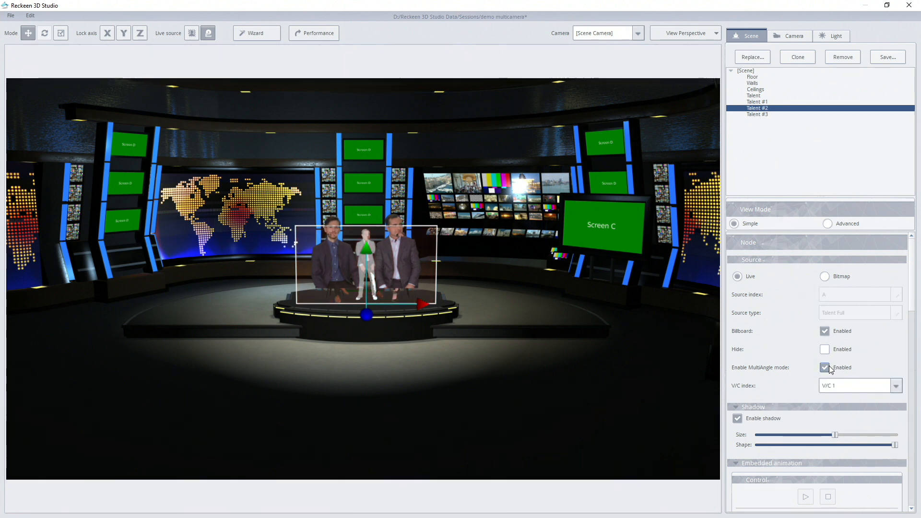
pyautogui.click(844, 386)
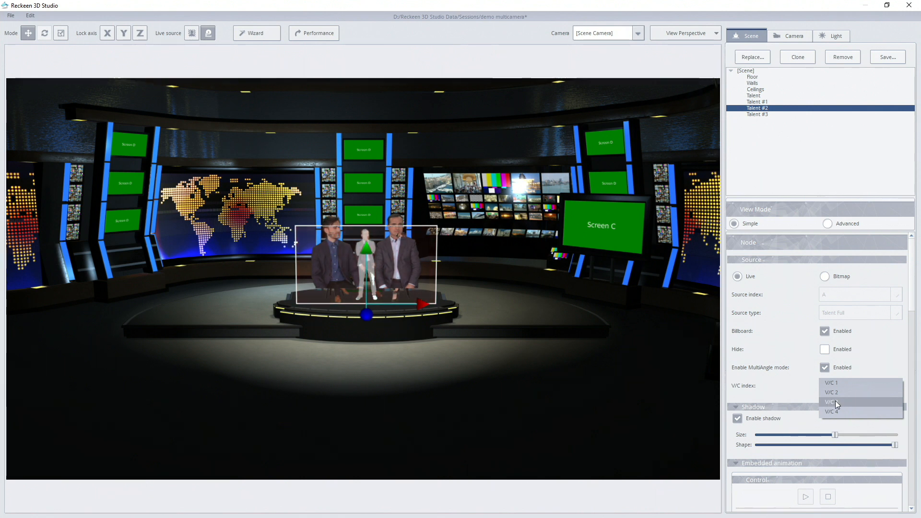
pyautogui.click(836, 403)
pyautogui.moveTo(367, 252); pyautogui.dragTo(369, 234)
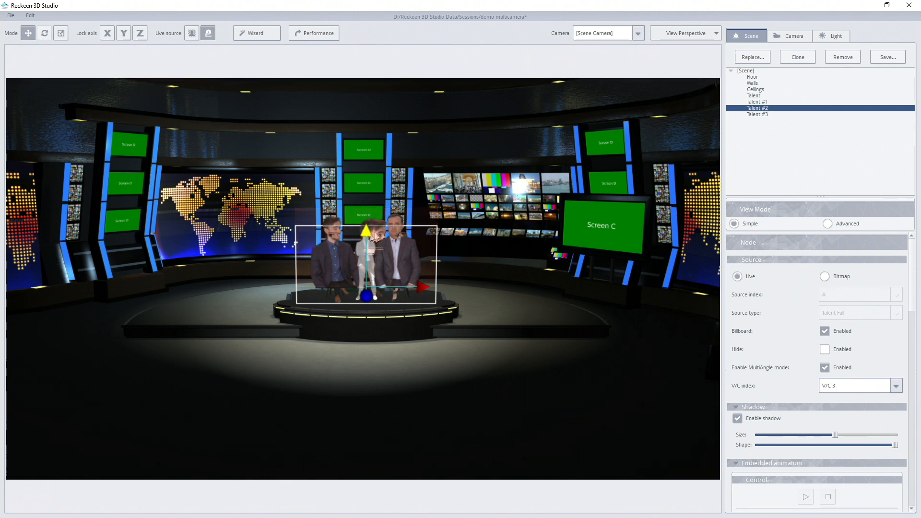
# Enable MultiAngle mode on Talent #3 with V/C 4, raise it vertically to match the other clones, and deselect it.
pyautogui.click(757, 114)
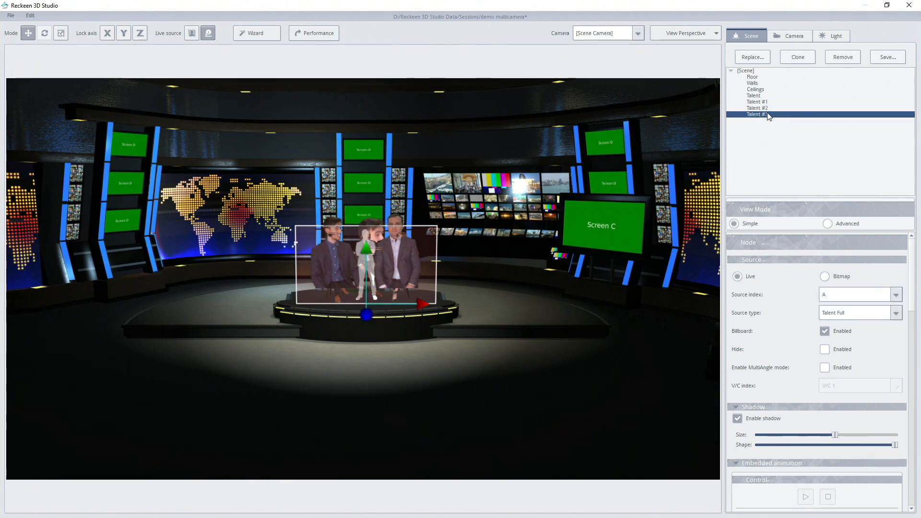
pyautogui.click(825, 368)
pyautogui.click(832, 386)
pyautogui.click(834, 412)
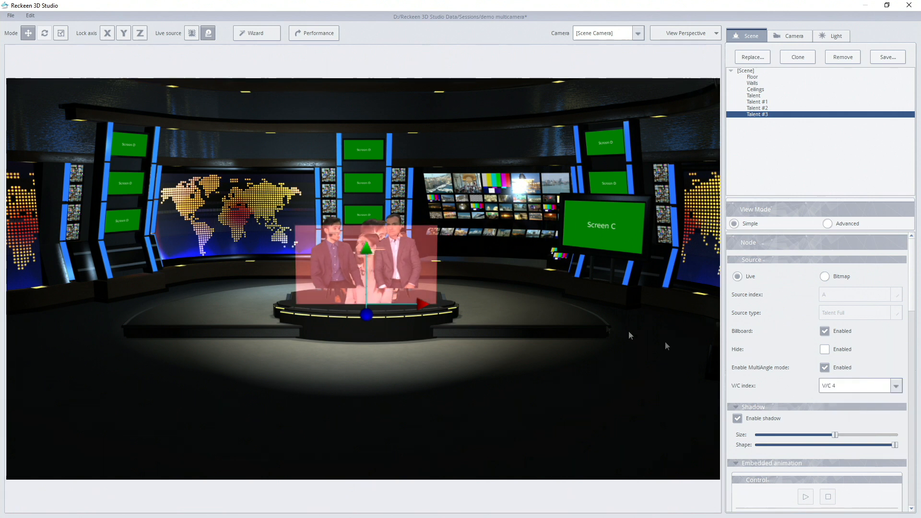
pyautogui.moveTo(365, 246); pyautogui.dragTo(365, 231)
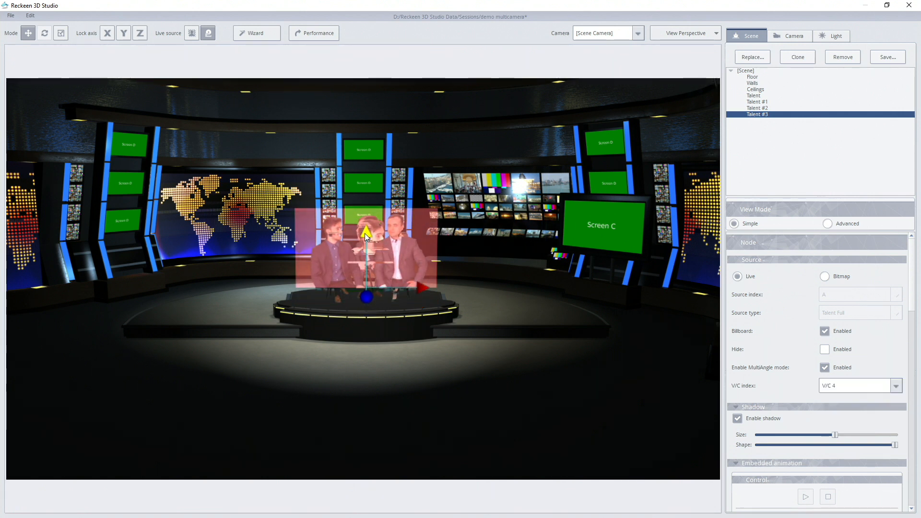
pyautogui.click(382, 238)
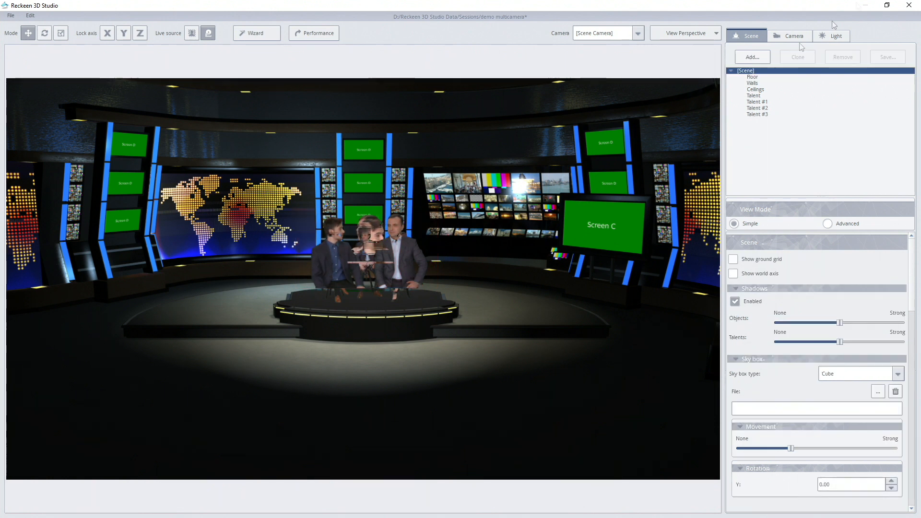
# Leave the 3D editor without saving the studio, and switch V/C 1 to the Camera 4 preset.
pyautogui.click(909, 5)
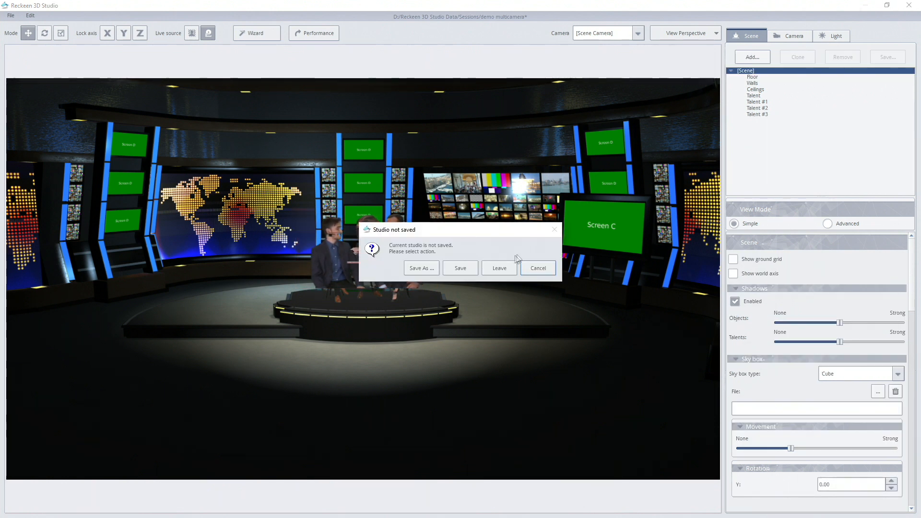
pyautogui.click(506, 266)
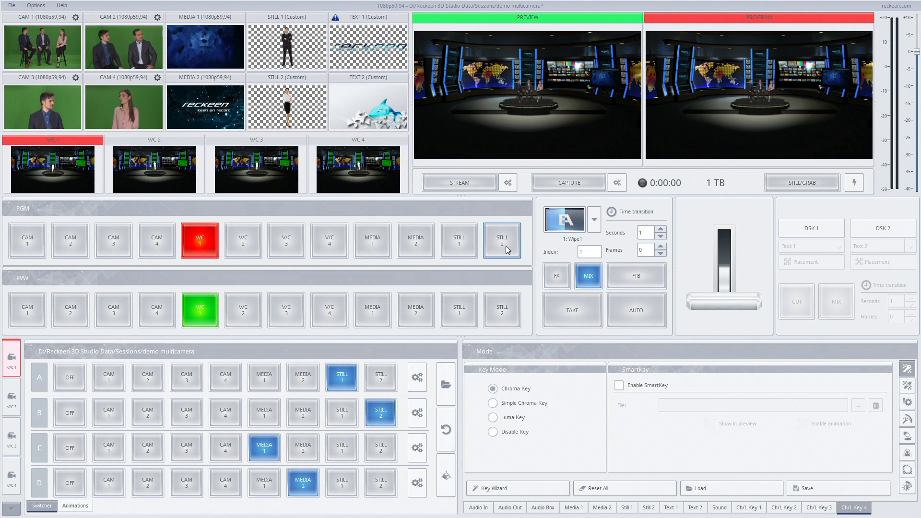
pyautogui.click(11, 509)
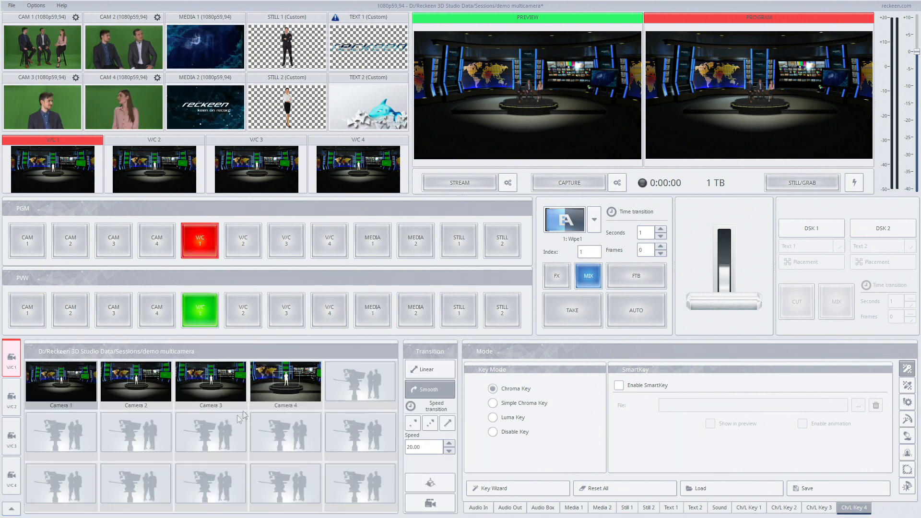
pyautogui.click(275, 382)
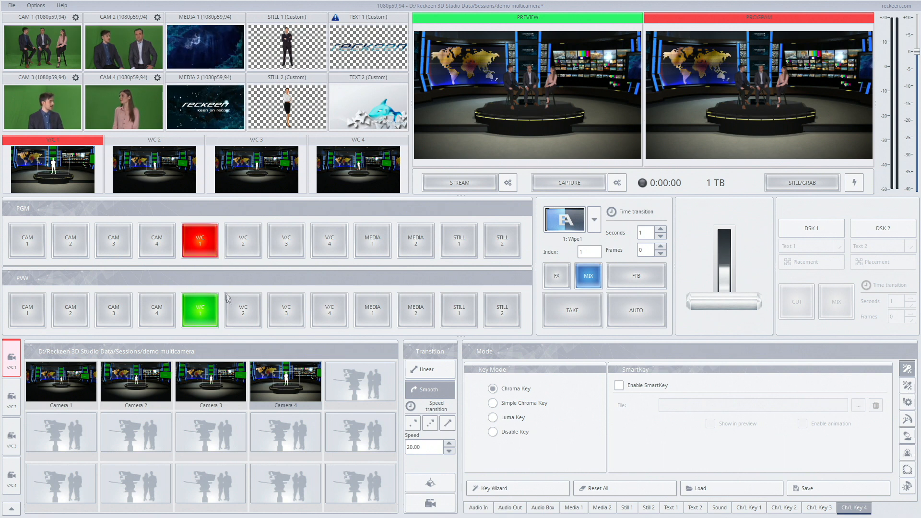
# Check each virtual camera's talent by switching program and preview to V/C 2, V/C 3, V/C 4 and back to V/C 1.
pyautogui.click(247, 246)
pyautogui.click(250, 306)
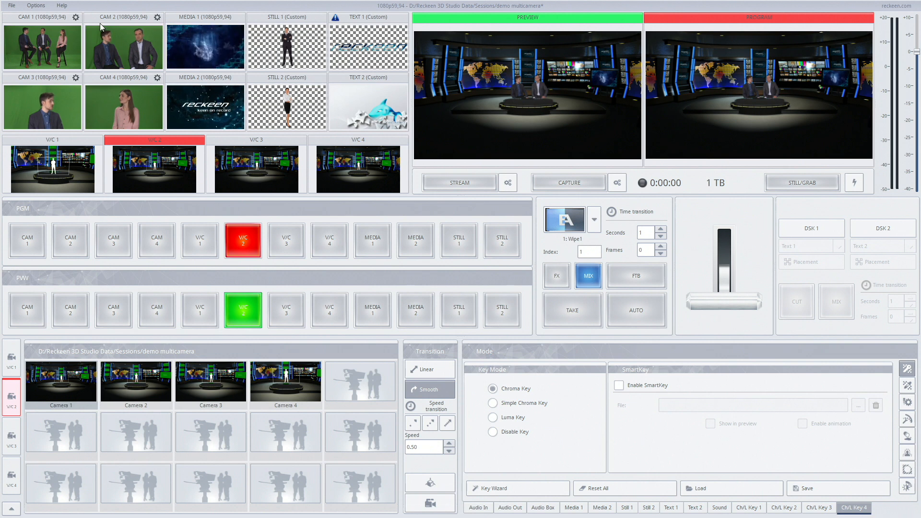
pyautogui.click(284, 253)
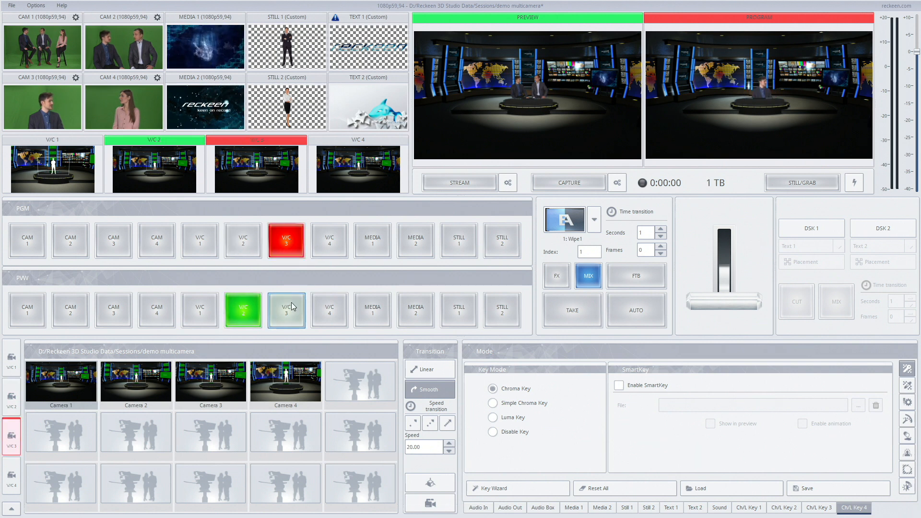
pyautogui.click(292, 303)
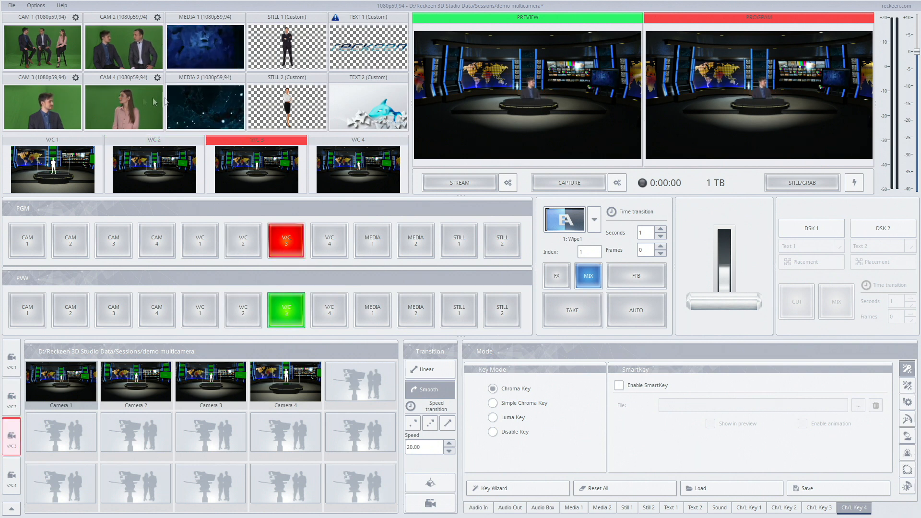
pyautogui.click(324, 239)
pyautogui.click(330, 309)
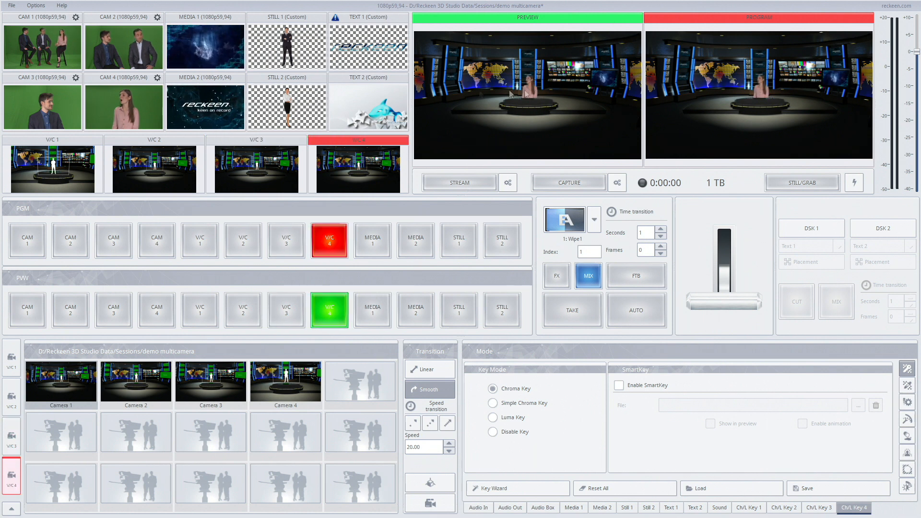
pyautogui.click(206, 248)
pyautogui.click(206, 303)
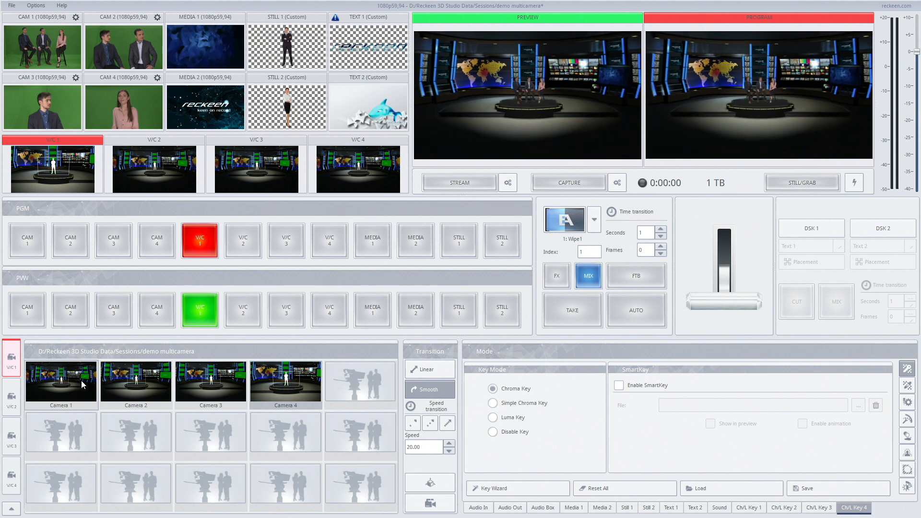
# Switch program and preview to V/C 2 and open its camera editor.
pyautogui.click(239, 244)
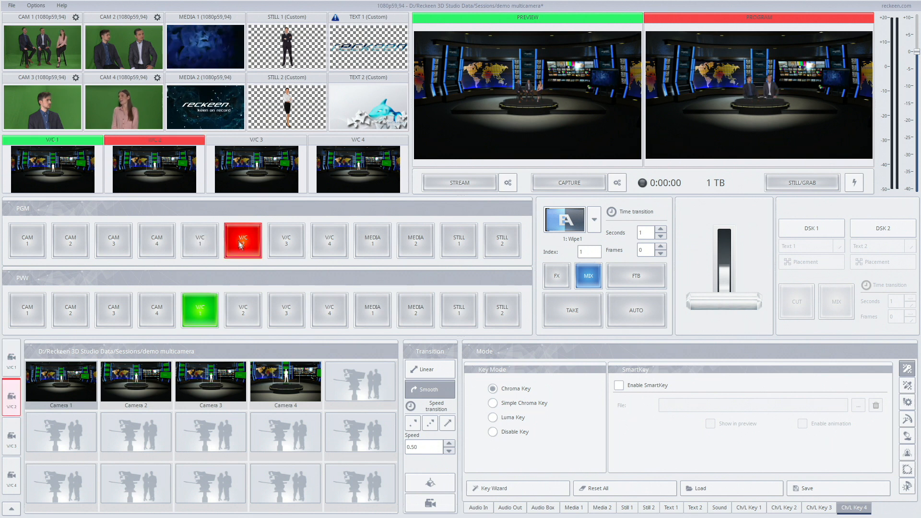
pyautogui.click(243, 308)
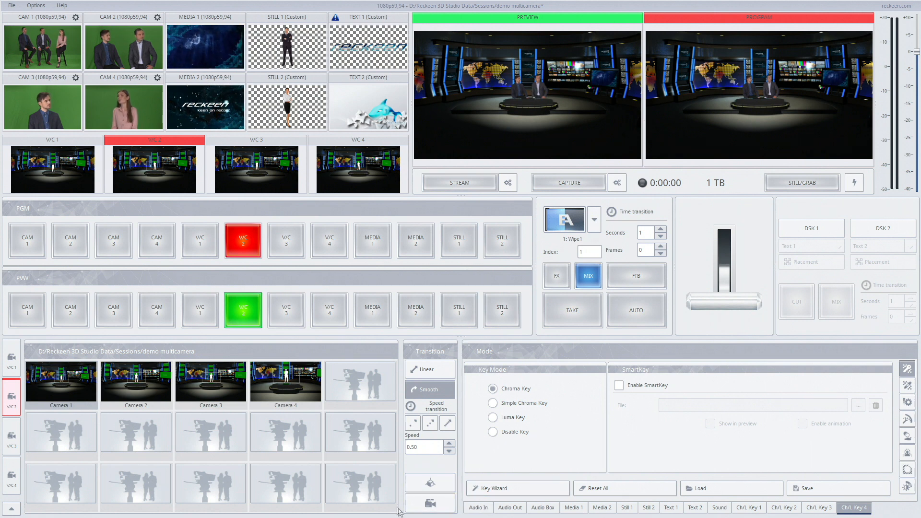
pyautogui.click(430, 503)
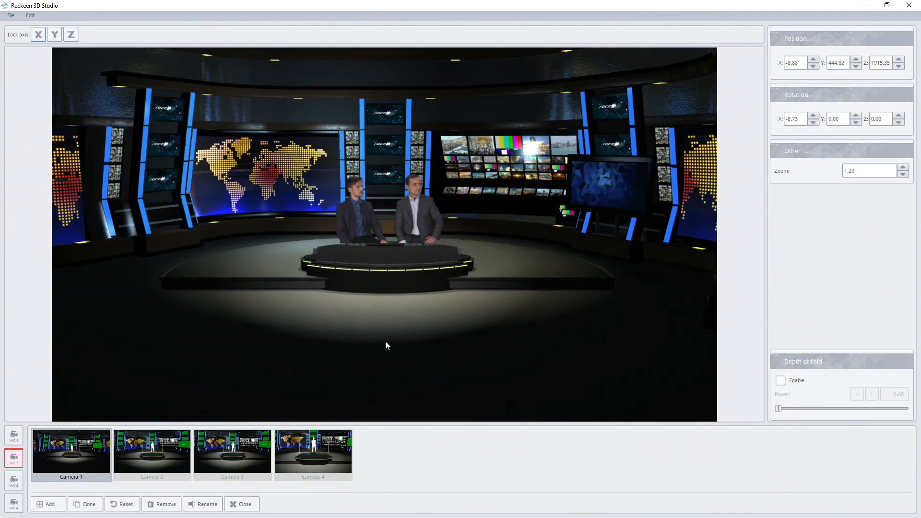
# Remove the Camera 1, Camera 2 and Camera 3 presets from V/C 2.
pyautogui.click(164, 508)
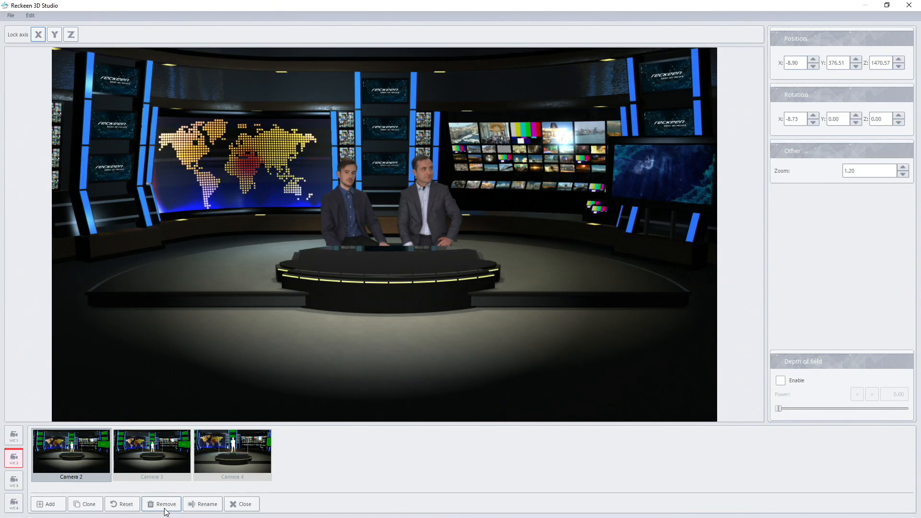
pyautogui.click(164, 508)
pyautogui.click(166, 507)
# Frame V/C 2's Camera 4 as an angled close-up of both men, at about X 210, Y 312, Z 334 with Y rotation about 33.
pyautogui.scroll(5, 388, 304)
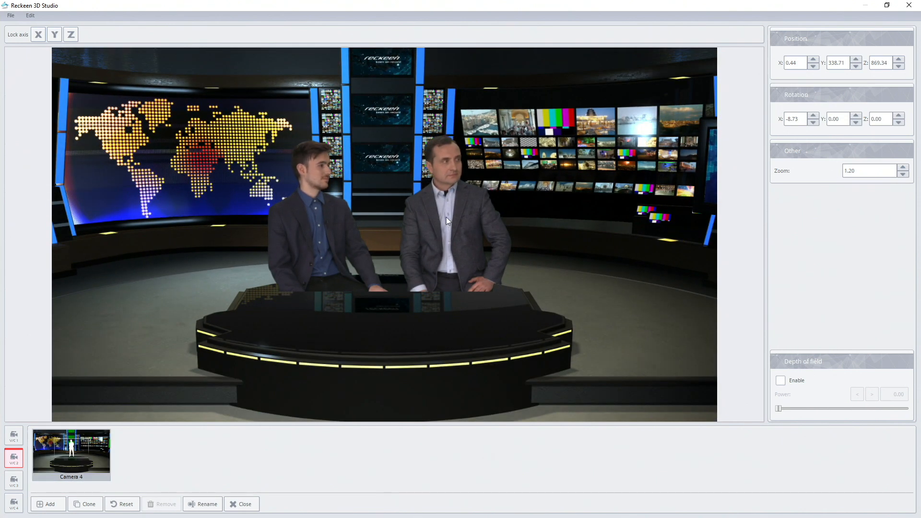
pyautogui.moveTo(459, 222); pyautogui.dragTo(303, 233)
pyautogui.scroll(3, 418, 259)
pyautogui.moveTo(363, 231); pyautogui.dragTo(358, 227)
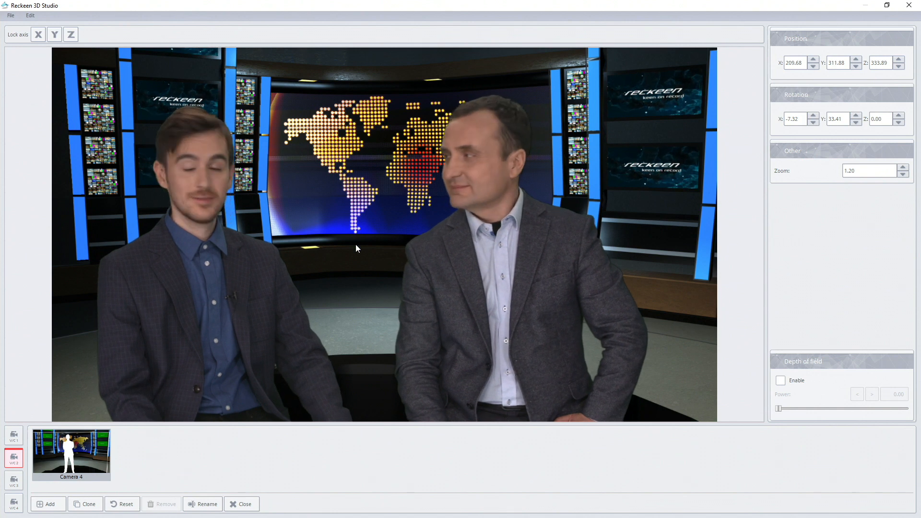
# Clone V/C 2's Camera 4 and set the clone's zoom to 1.30 and X position to 211.68, raising its Y position by 2.
pyautogui.click(88, 504)
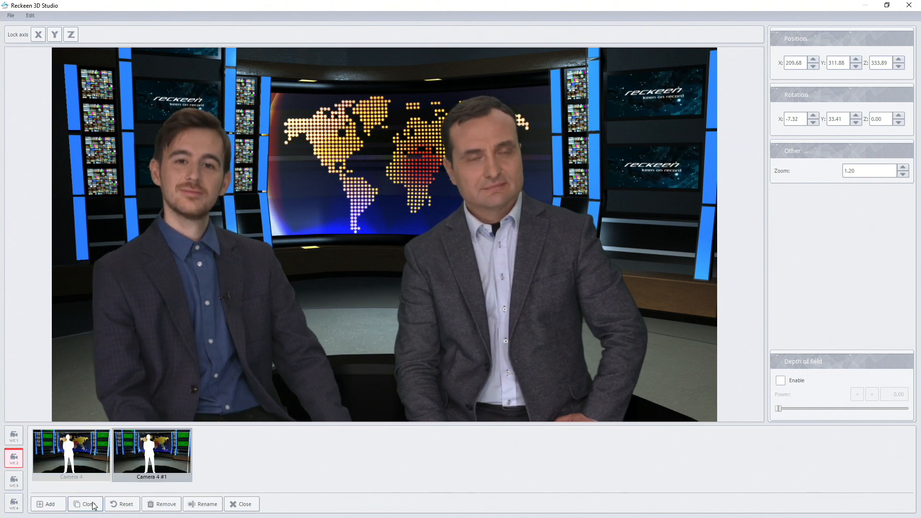
pyautogui.click(904, 168)
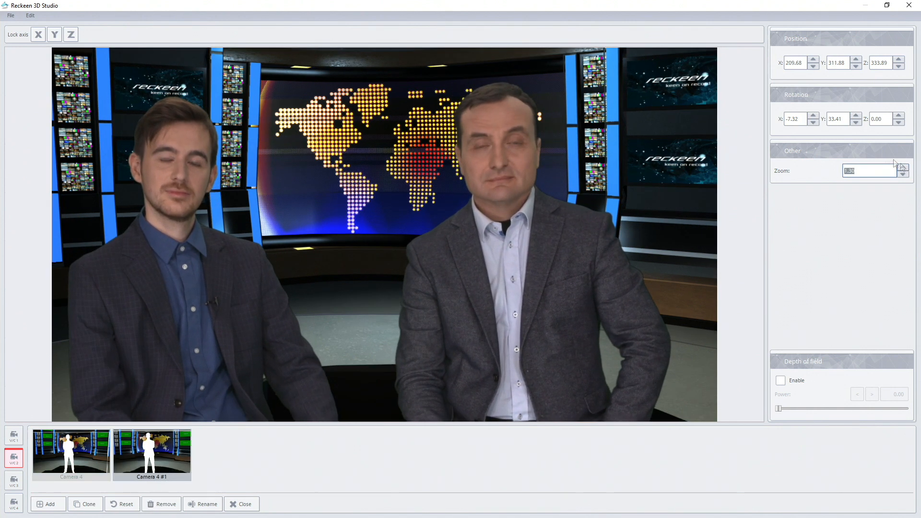
pyautogui.click(813, 61)
pyautogui.click(813, 61)
pyautogui.click(857, 60)
pyautogui.click(856, 60)
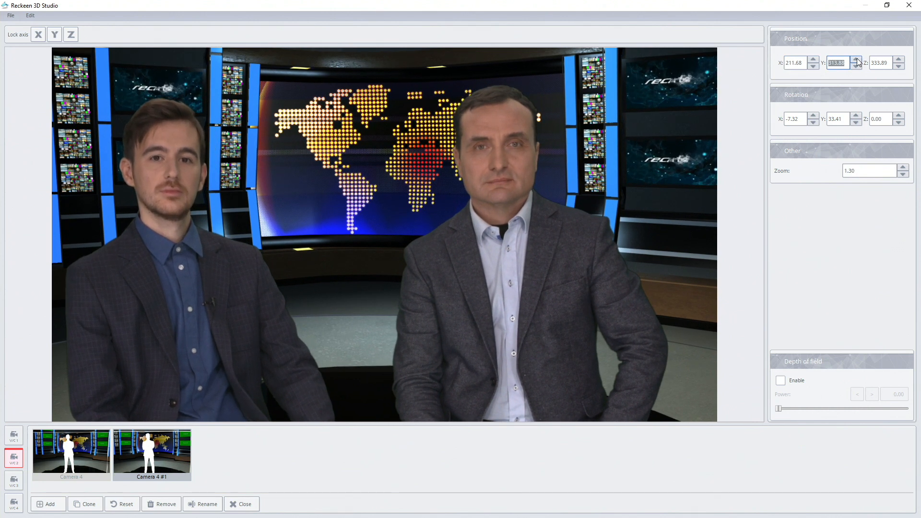
# Switch to V/C 3 and remove its Camera 1, Camera 2 and Camera 3 presets.
pyautogui.click(14, 481)
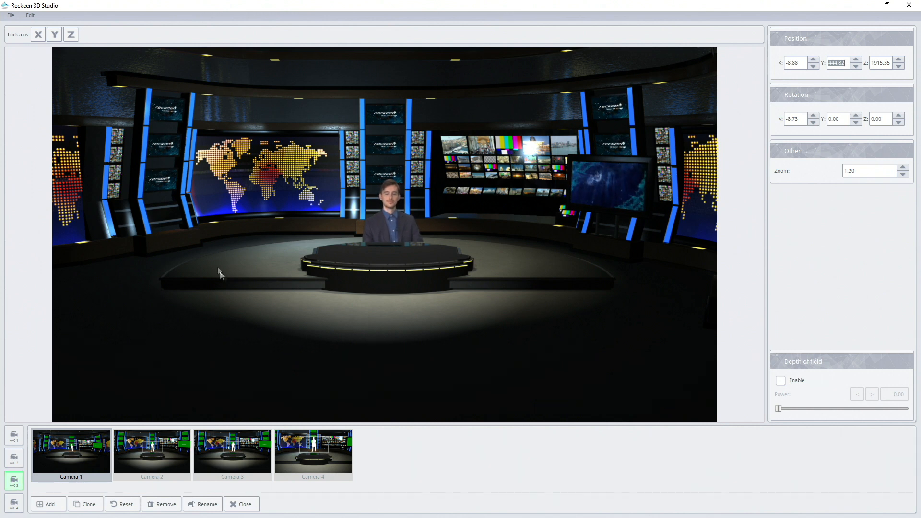
pyautogui.click(163, 504)
pyautogui.click(163, 505)
pyautogui.click(163, 505)
# Frame V/C 3's Camera 4 as an angled close-up of the seated man, at about X 238, Y 310, Z 361 with Y rotation about 48.
pyautogui.moveTo(420, 316); pyautogui.dragTo(321, 352)
pyautogui.scroll(3, 321, 352)
pyautogui.scroll(1, 321, 352)
pyautogui.moveTo(390, 327); pyautogui.dragTo(234, 329, button='right')
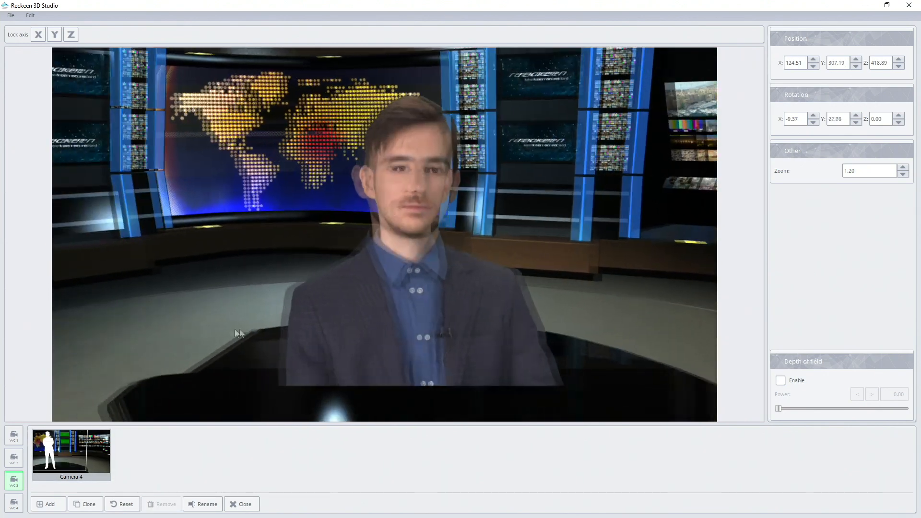
pyautogui.moveTo(391, 323); pyautogui.dragTo(314, 333)
pyautogui.moveTo(327, 334); pyautogui.dragTo(165, 329, button='right')
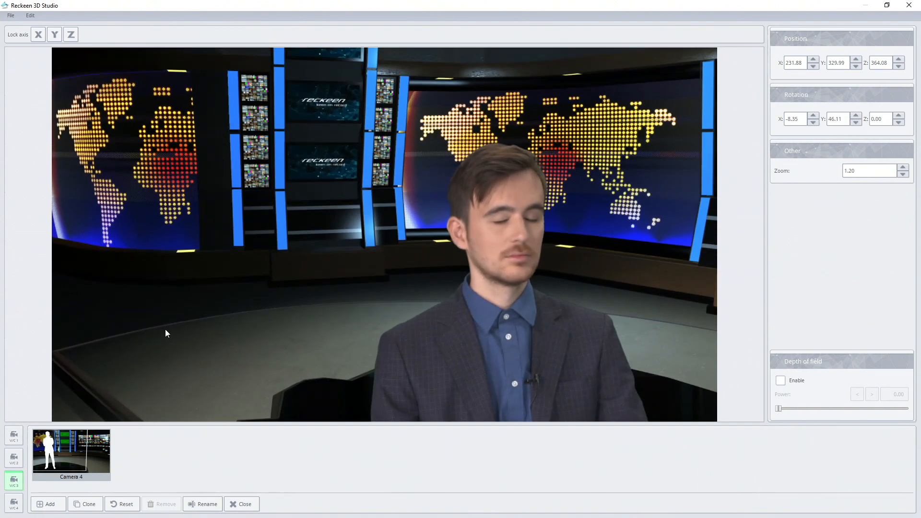
pyautogui.moveTo(345, 329); pyautogui.dragTo(339, 323)
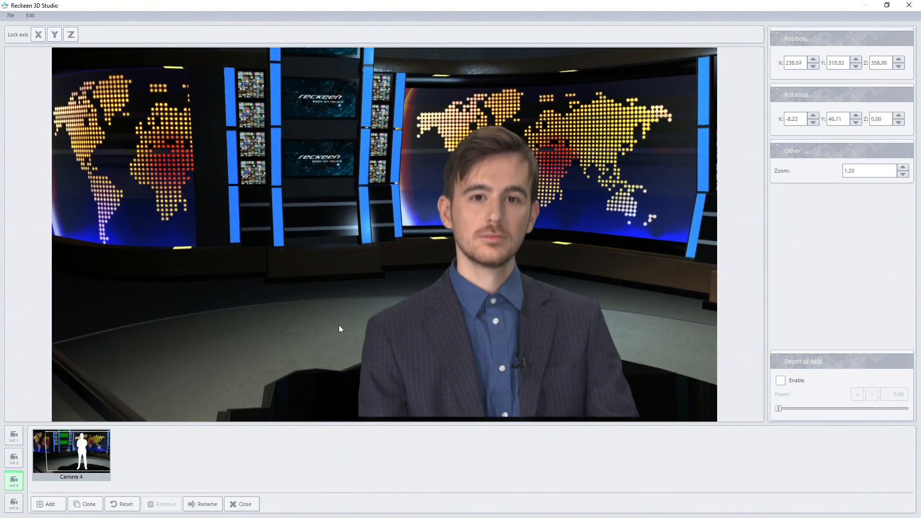
pyautogui.moveTo(339, 326); pyautogui.dragTo(341, 313, button='right')
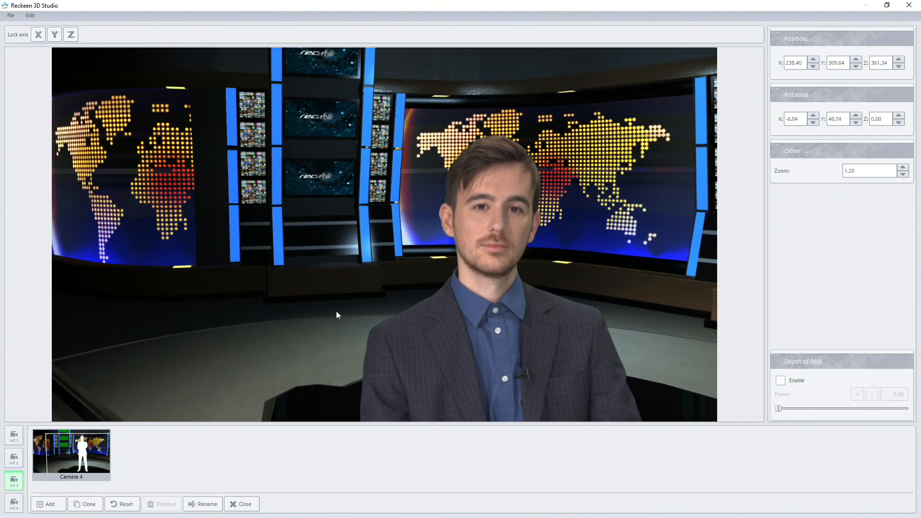
pyautogui.moveTo(338, 314); pyautogui.dragTo(325, 314, button='right')
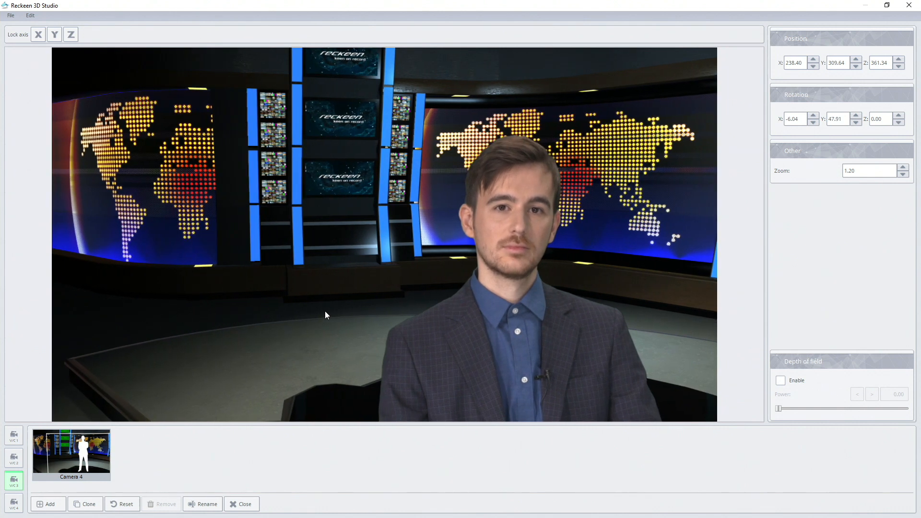
# Clone V/C 3's Camera 4 and set the clone to X 239.40, Y 308.64, Z 363.34, zoom 1.30 and Y rotation about 47.
pyautogui.click(96, 504)
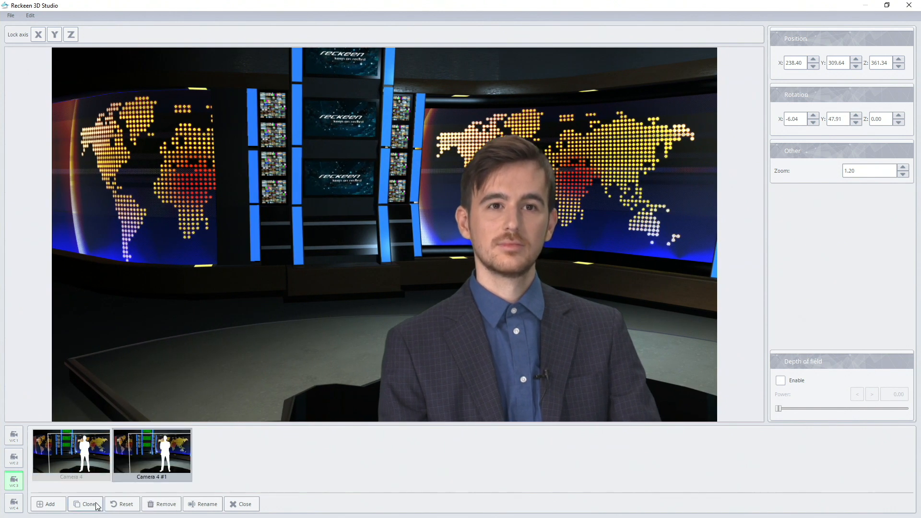
pyautogui.click(814, 60)
pyautogui.click(856, 66)
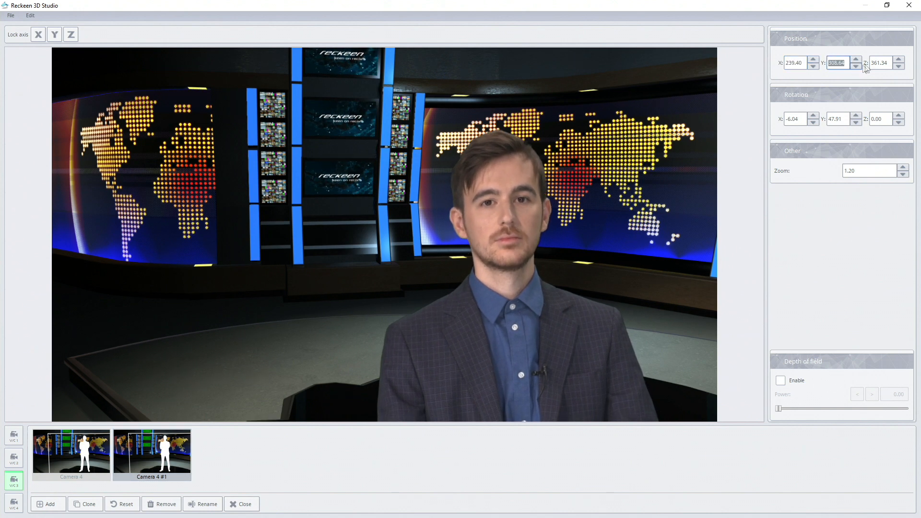
pyautogui.click(899, 59)
pyautogui.click(899, 60)
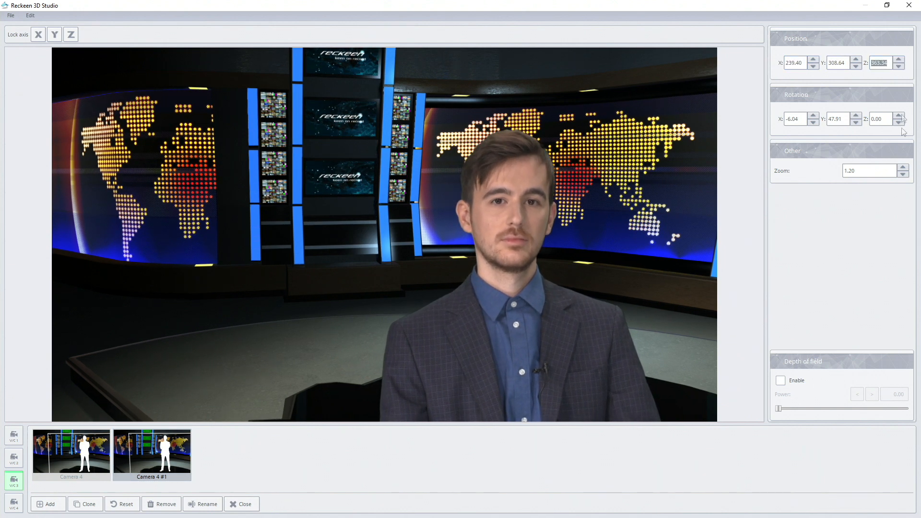
pyautogui.click(906, 168)
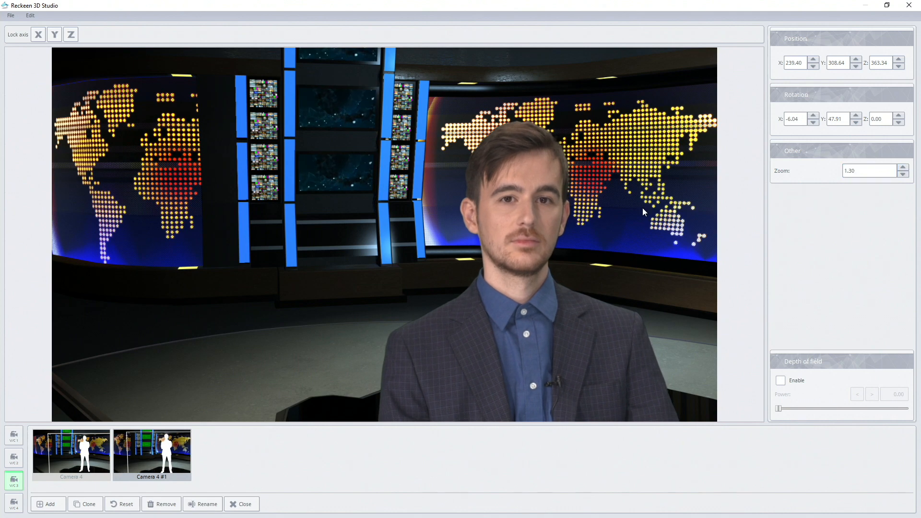
pyautogui.moveTo(659, 210); pyautogui.dragTo(650, 209)
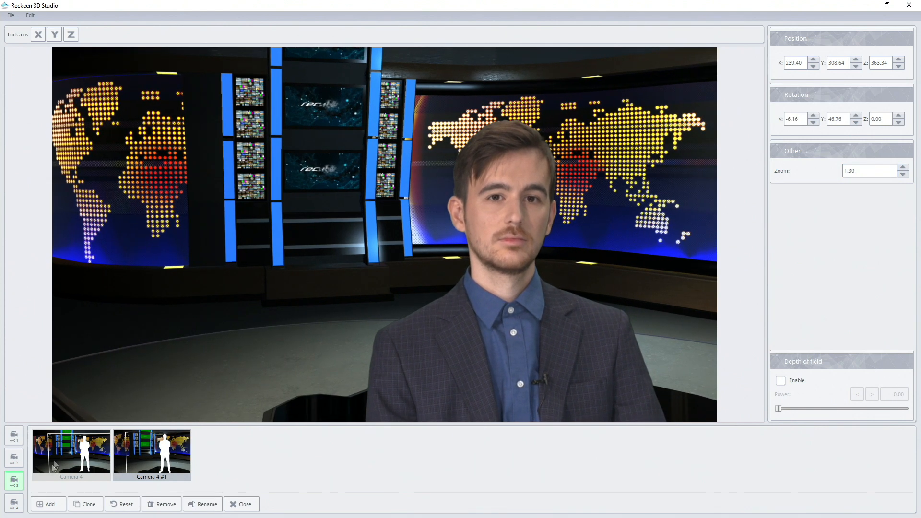
# Switch to V/C 4 and remove its Camera 1, Camera 2 and Camera 3 presets.
pyautogui.click(15, 502)
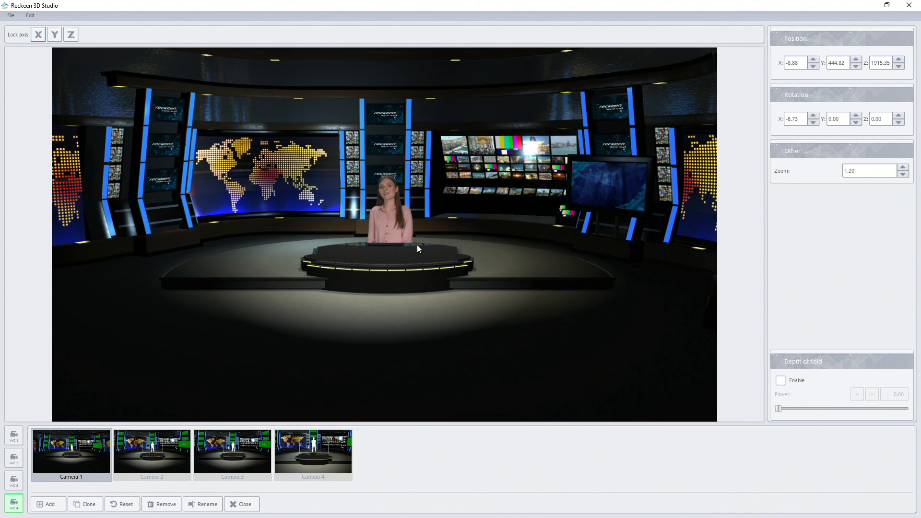
pyautogui.click(162, 504)
pyautogui.click(162, 504)
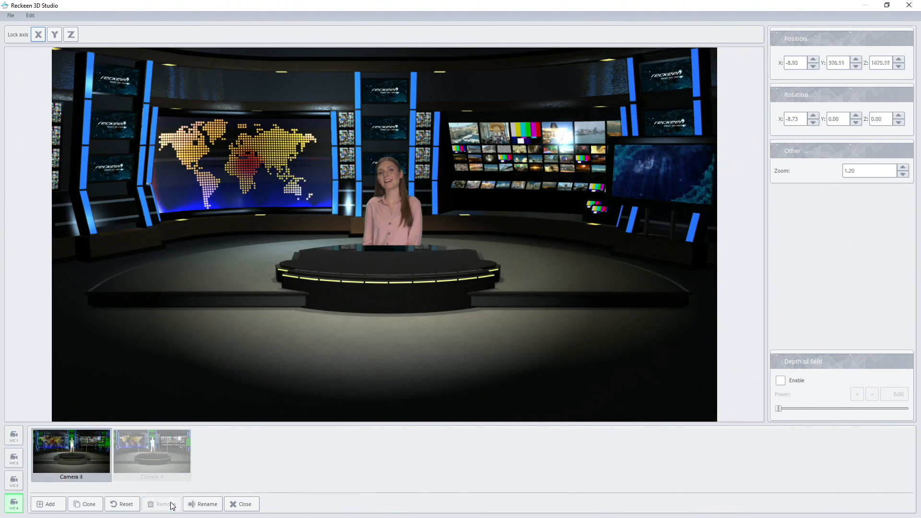
pyautogui.click(162, 504)
# Frame V/C 4's Camera 4 as an angled close-up of the woman, at about X -119, Y 304, Z 376 with Y rotation about -32.
pyautogui.scroll(6, 331, 246)
pyautogui.moveTo(330, 247); pyautogui.dragTo(436, 258)
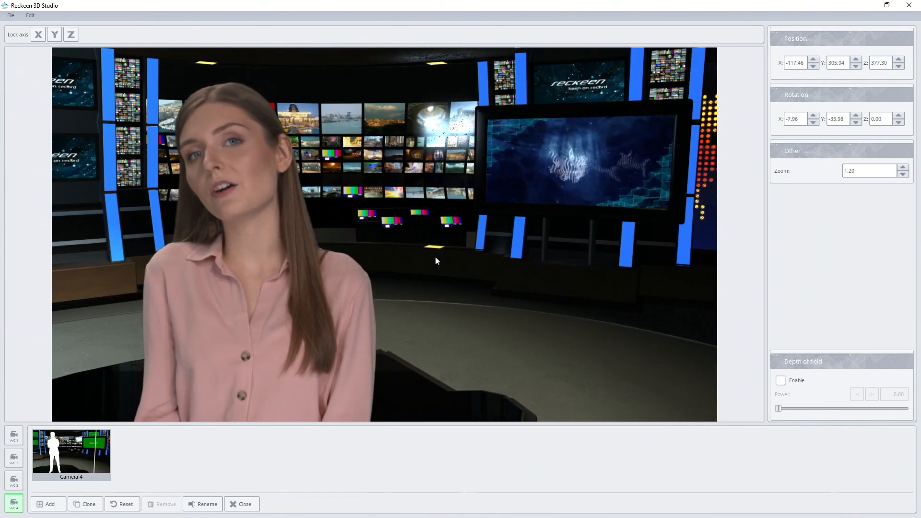
pyautogui.scroll(-5, 391, 263)
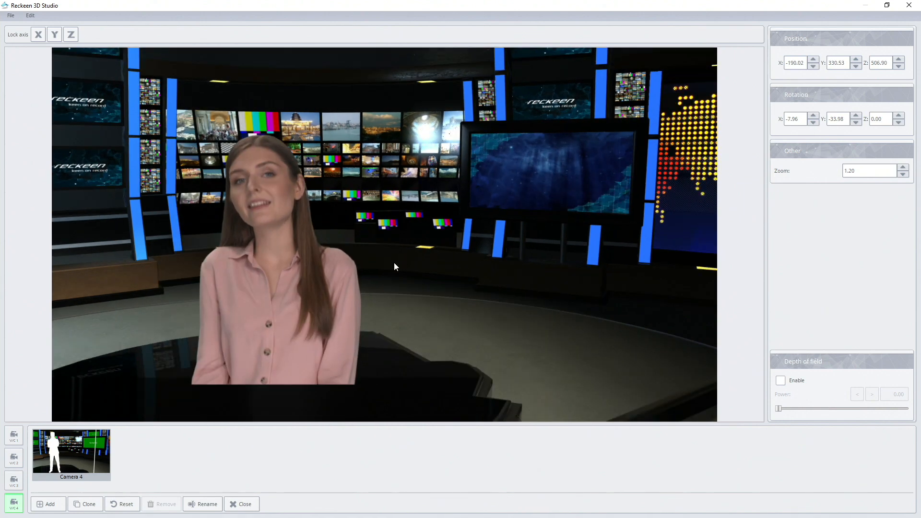
pyautogui.moveTo(390, 260); pyautogui.dragTo(387, 255)
pyautogui.scroll(5, 387, 256)
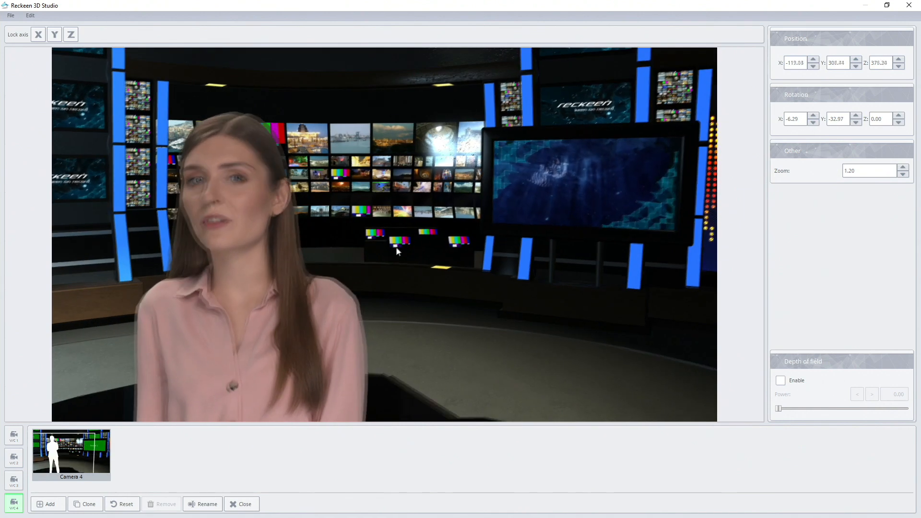
pyautogui.moveTo(401, 248); pyautogui.dragTo(387, 251)
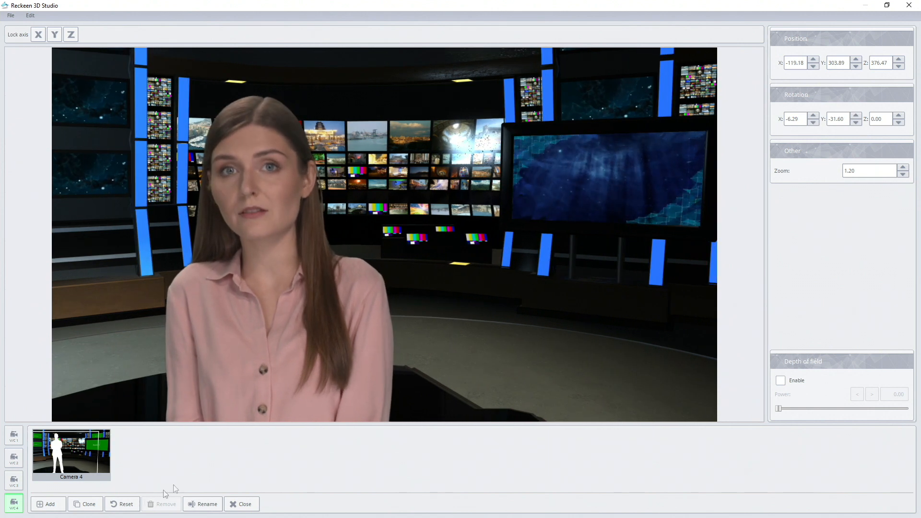
# Clone V/C 4's Camera 4, set the clone's zoom to 1.30, and reframe it at about X -123, Y 303, Z 376.
pyautogui.click(89, 505)
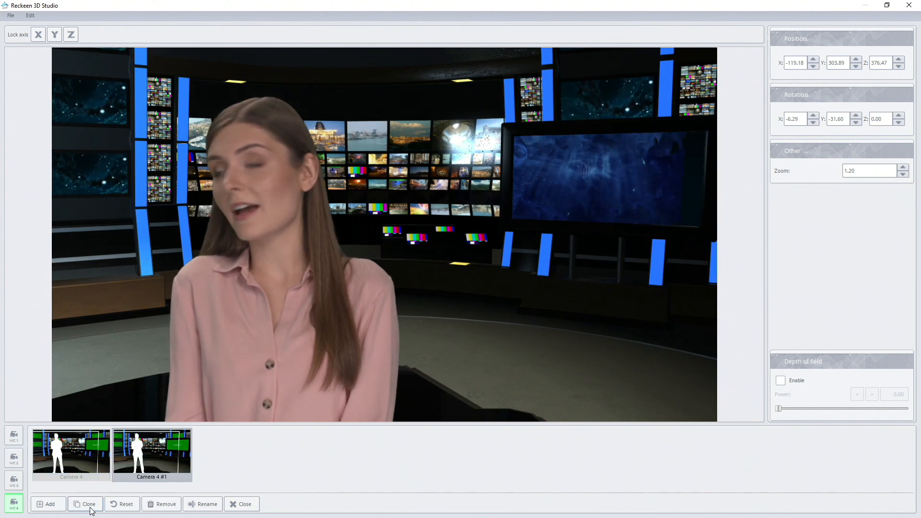
pyautogui.doubleClick(814, 67)
pyautogui.click(814, 67)
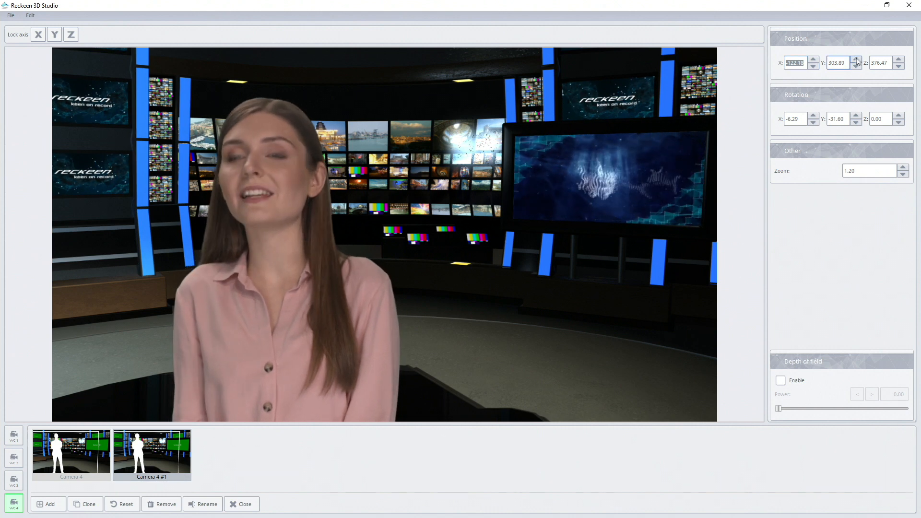
pyautogui.doubleClick(857, 59)
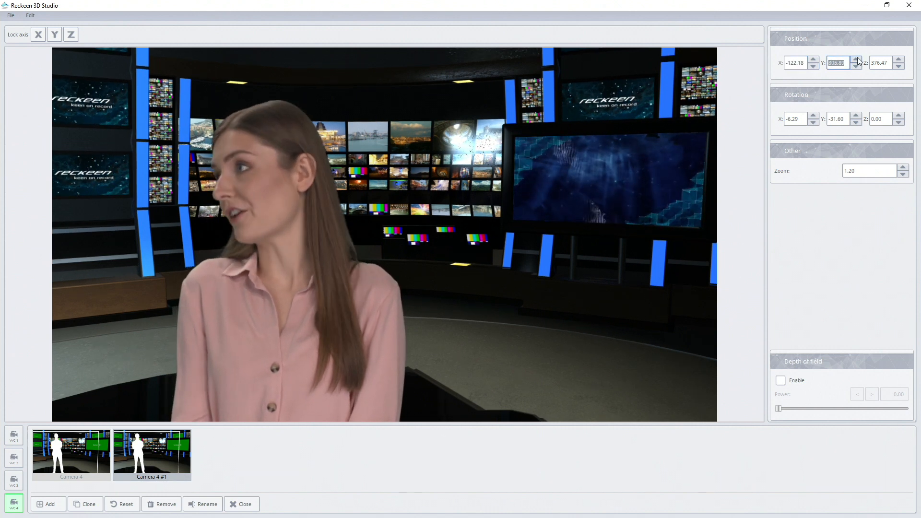
pyautogui.click(903, 167)
pyautogui.moveTo(533, 238); pyautogui.dragTo(511, 235)
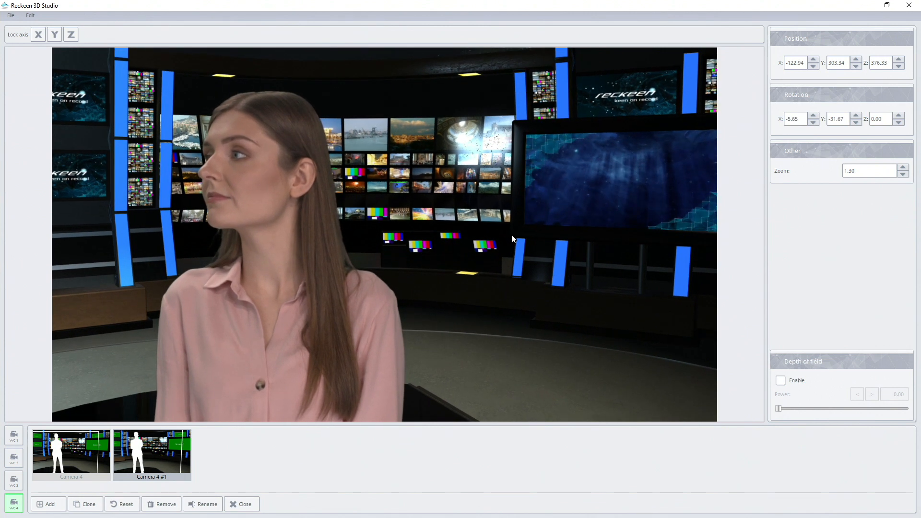
# Leave the camera editor, switch program and preview to V/C 1, and move it to the Camera 4 preset.
pyautogui.click(903, 5)
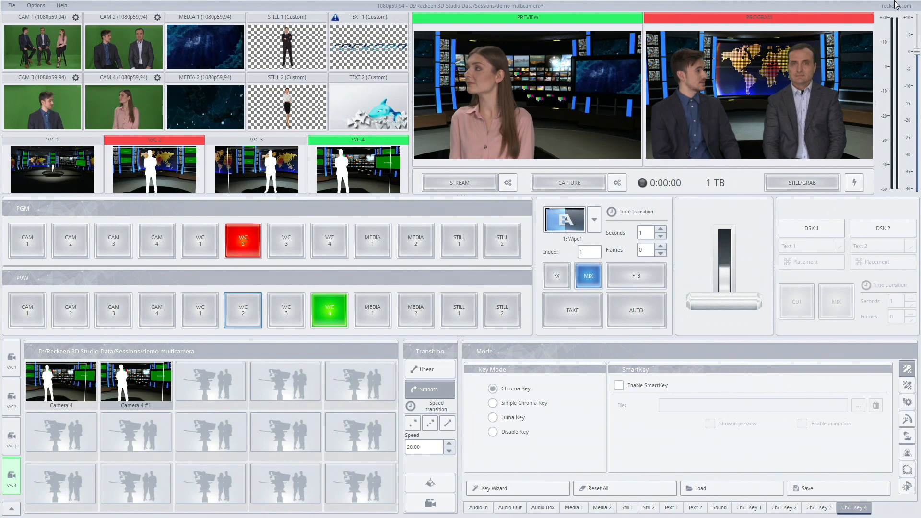
pyautogui.click(208, 240)
pyautogui.click(196, 320)
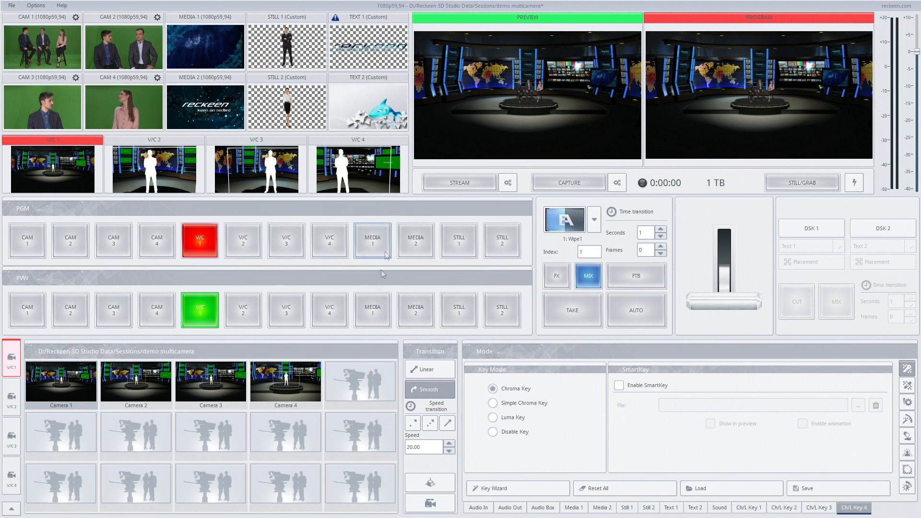
pyautogui.click(298, 380)
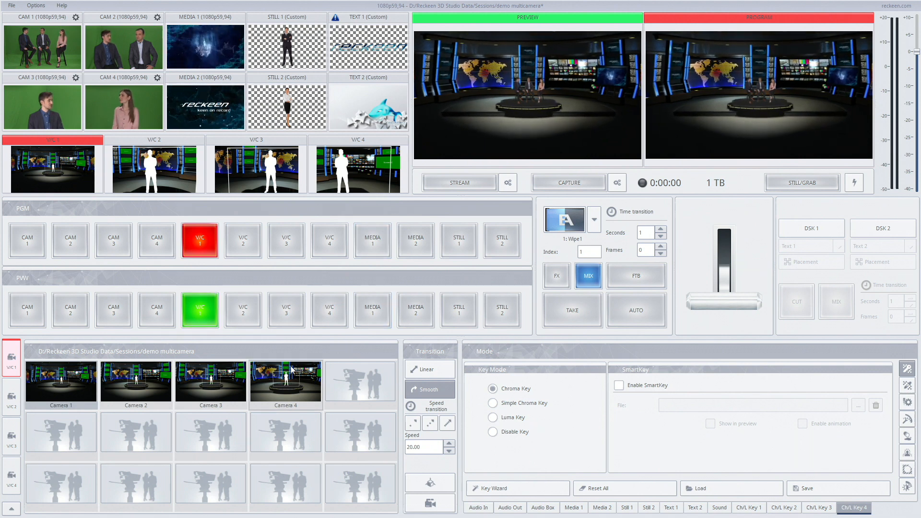
# Check the camera views of V/C 2, V/C 3 and V/C 4 by switching program and preview to each in turn.
pyautogui.click(244, 249)
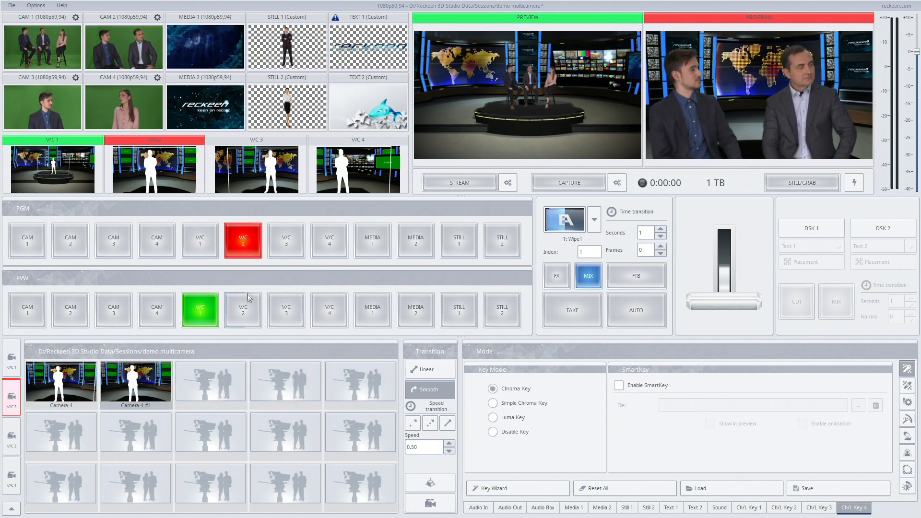
pyautogui.click(245, 307)
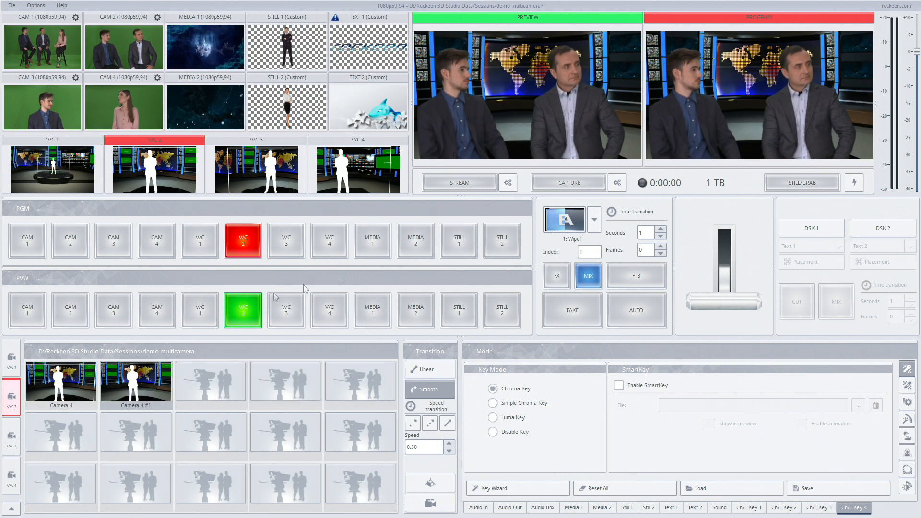
pyautogui.click(281, 250)
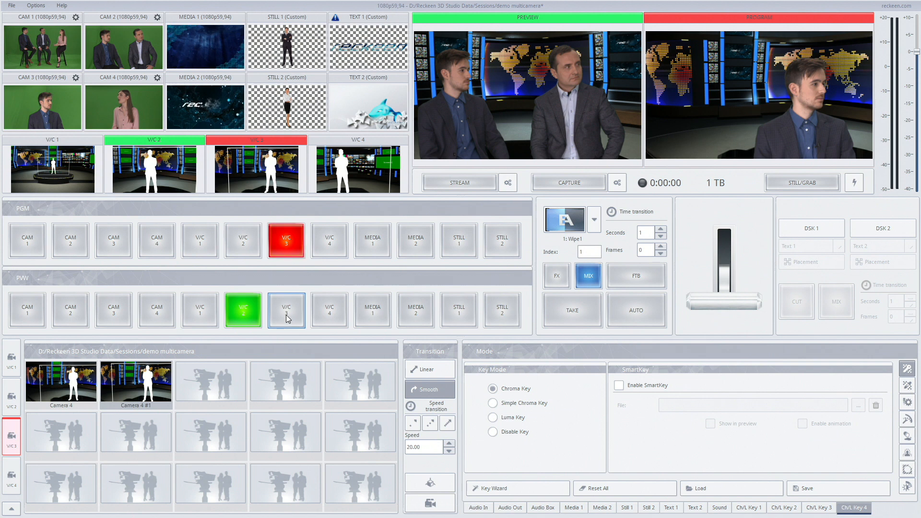
pyautogui.click(291, 317)
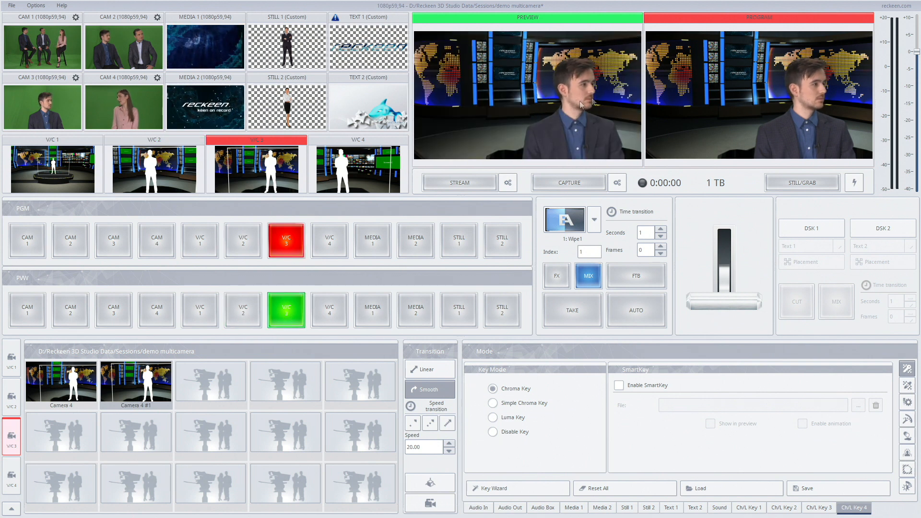
pyautogui.click(322, 246)
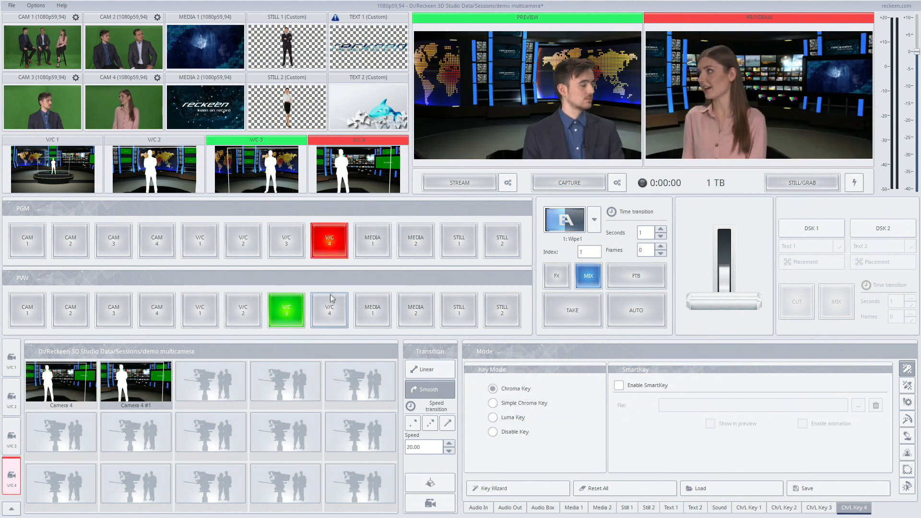
pyautogui.click(331, 303)
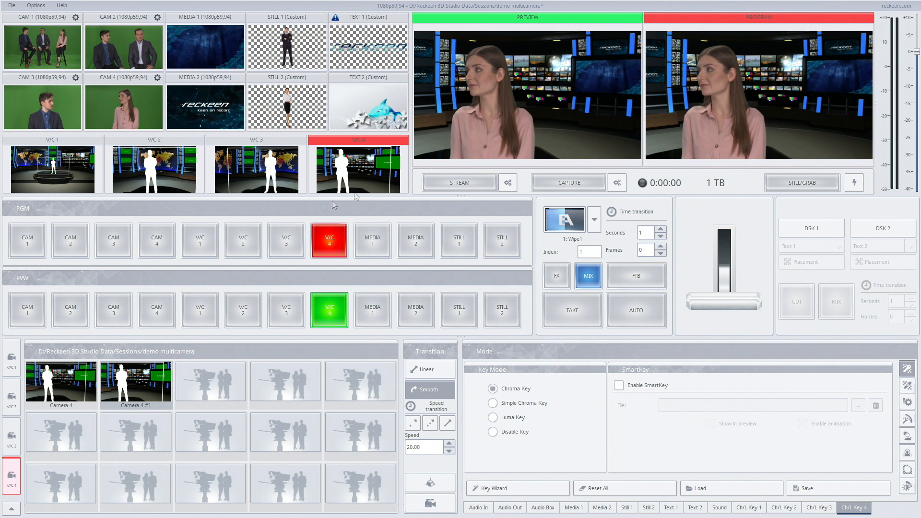
# Put V/C 1 on program, run an automatic mix to V/C 4, and follow it with one to V/C 3.
pyautogui.click(200, 240)
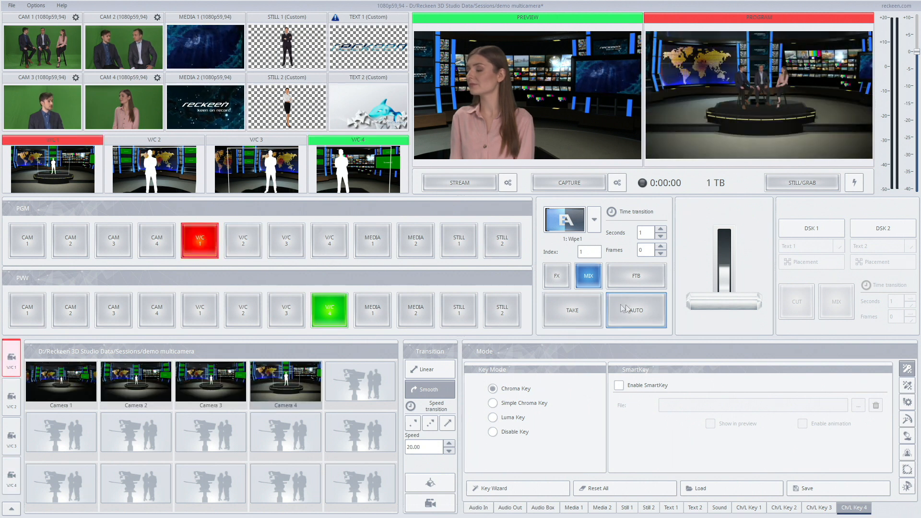
pyautogui.click(624, 309)
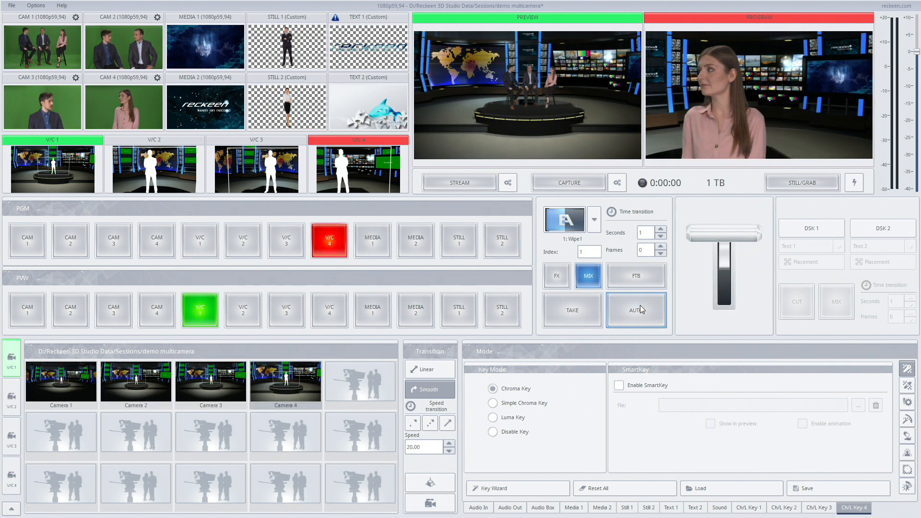
pyautogui.click(287, 310)
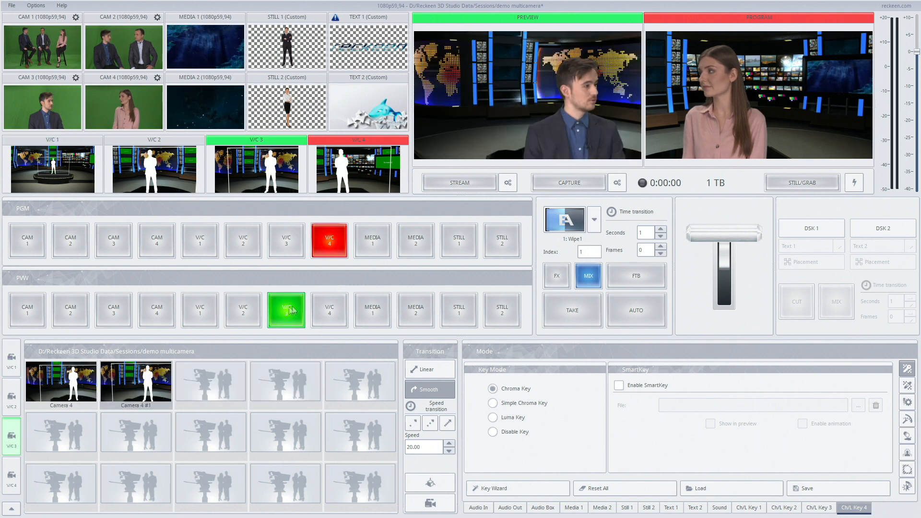
pyautogui.click(643, 310)
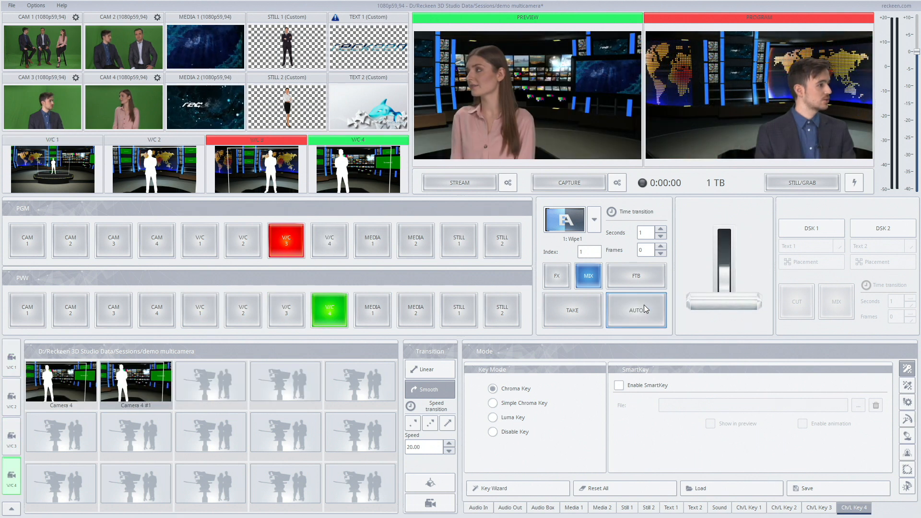
# Switch program and preview to V/C 1 and V/C 2 in turn to compare their shots.
pyautogui.click(200, 240)
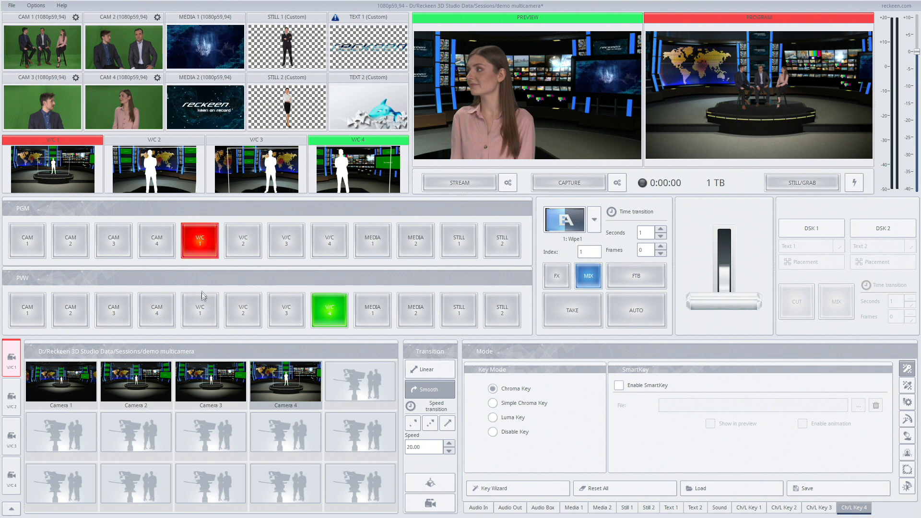
pyautogui.click(201, 307)
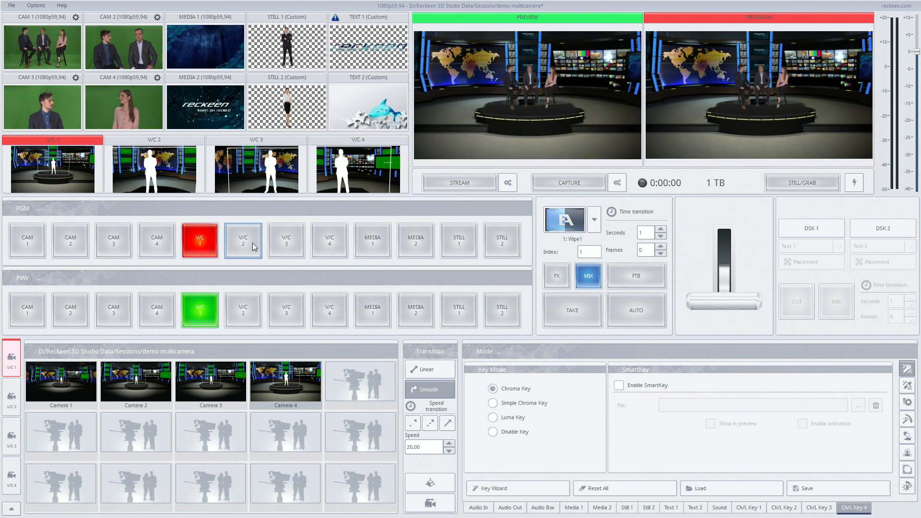
pyautogui.click(243, 240)
pyautogui.click(253, 307)
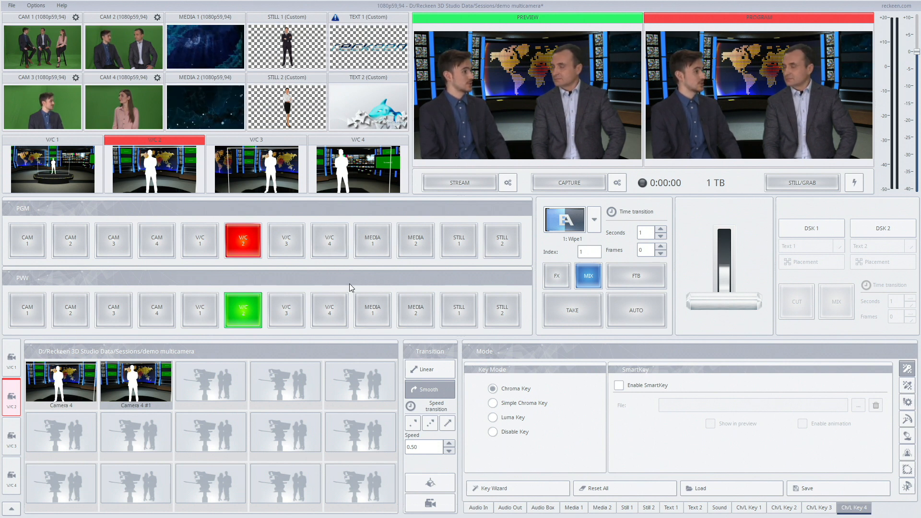
# Return program and preview to V/C 1 and compare its Camera 1 and Camera 4 presets in the camera setup window.
pyautogui.click(215, 251)
pyautogui.click(214, 309)
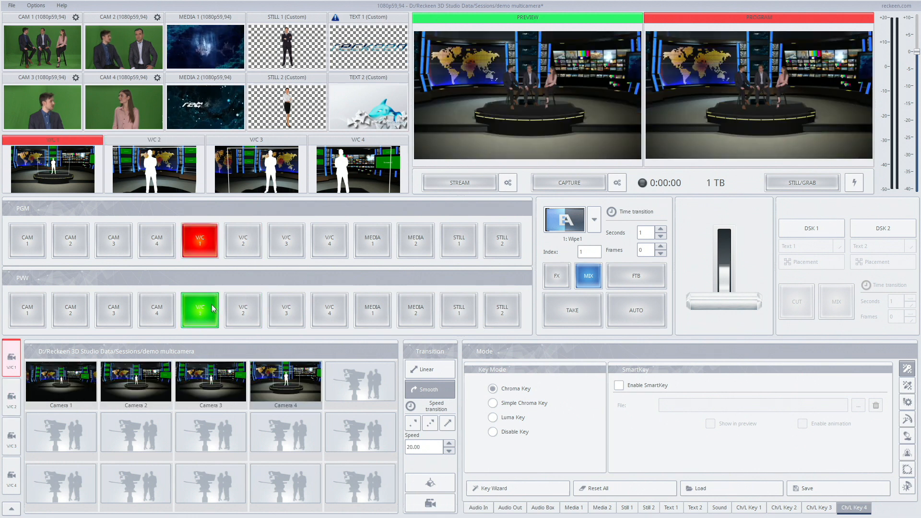
pyautogui.click(432, 503)
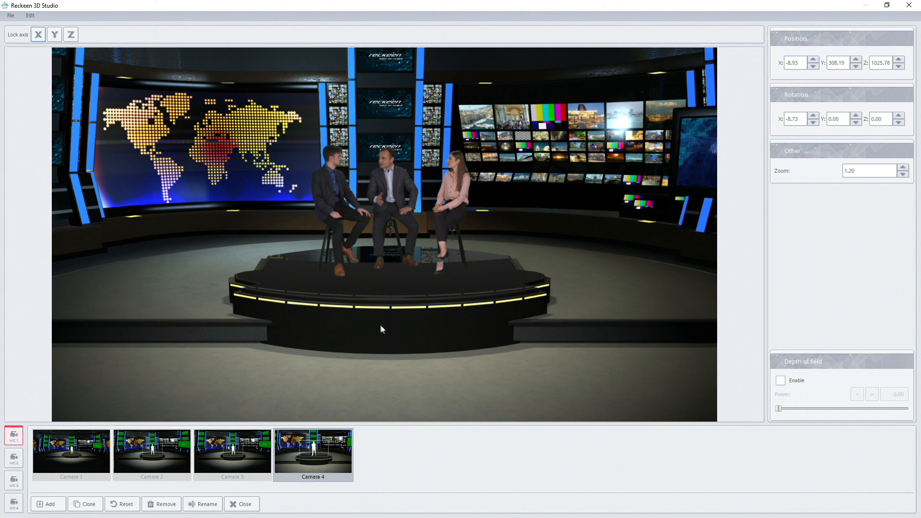
pyautogui.click(94, 439)
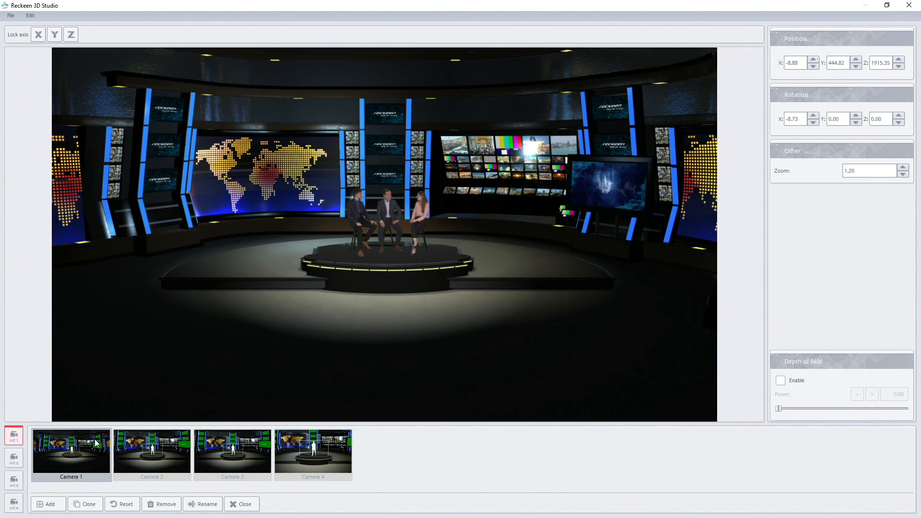
pyautogui.click(305, 443)
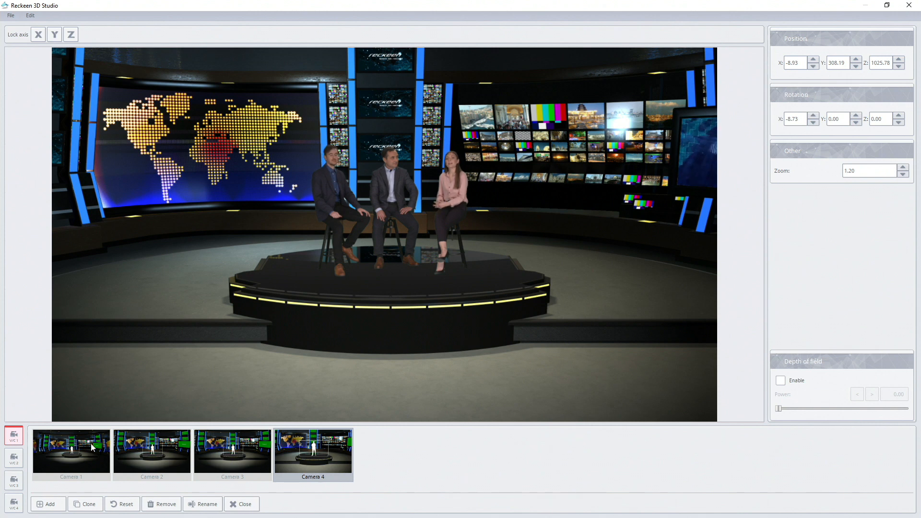
# Enable depth of field with power 5.00 for V/C 1 and check the blur on Camera 4 and Camera 1.
pyautogui.click(90, 444)
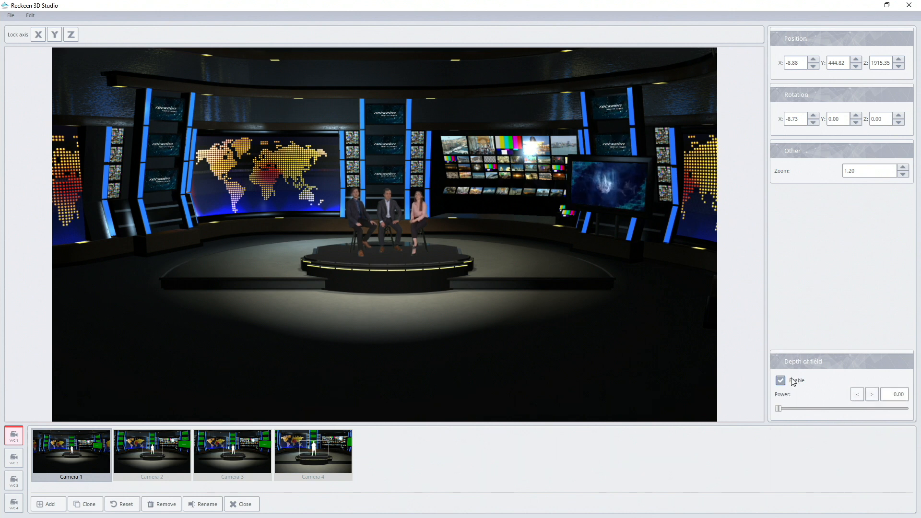
pyautogui.moveTo(779, 409); pyautogui.dragTo(843, 408)
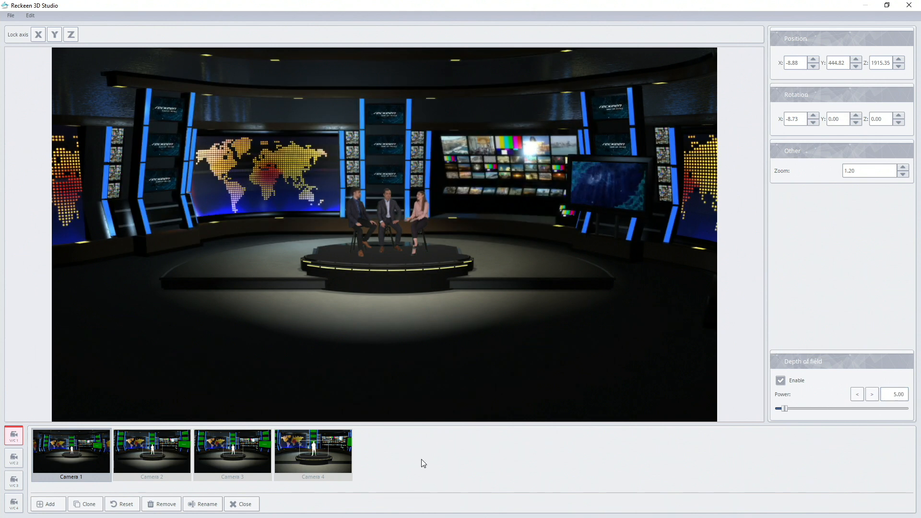
pyautogui.click(318, 451)
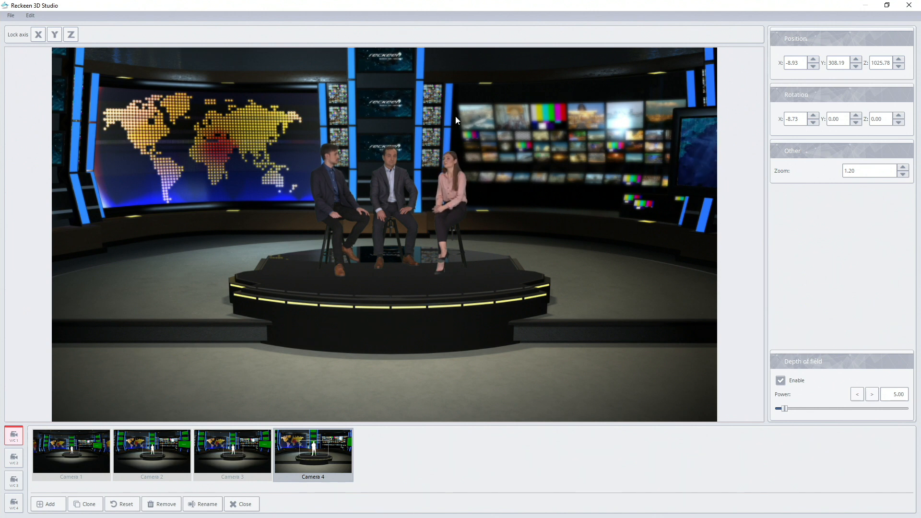
pyautogui.click(64, 445)
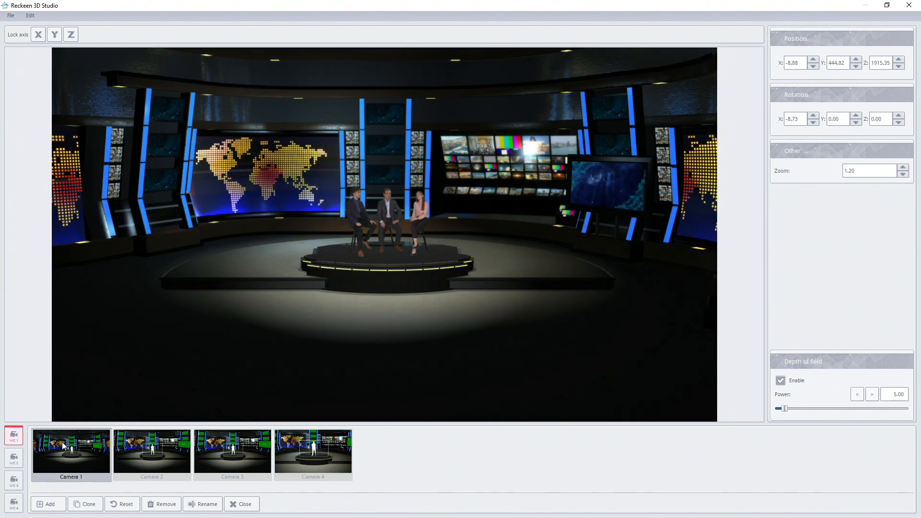
# Enable depth of field for V/C 2 and V/C 3, setting the power to 10.00 for each.
pyautogui.click(15, 457)
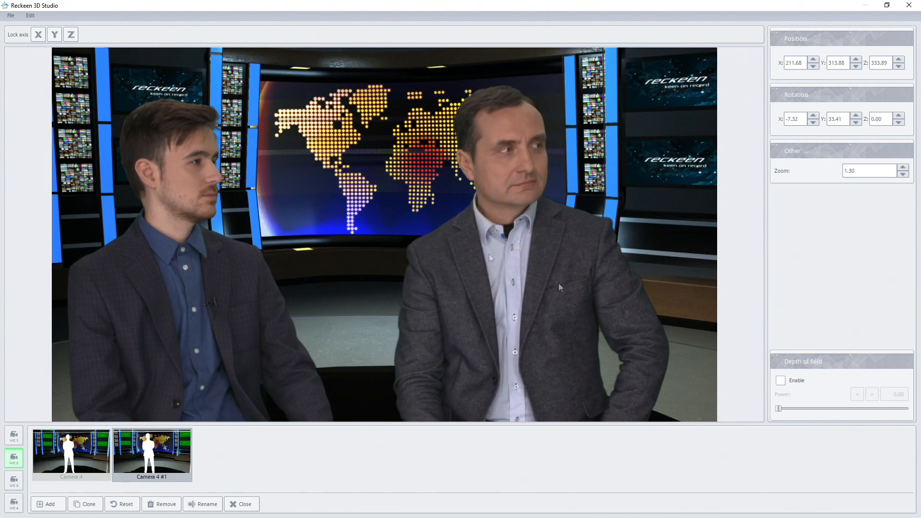
pyautogui.click(782, 381)
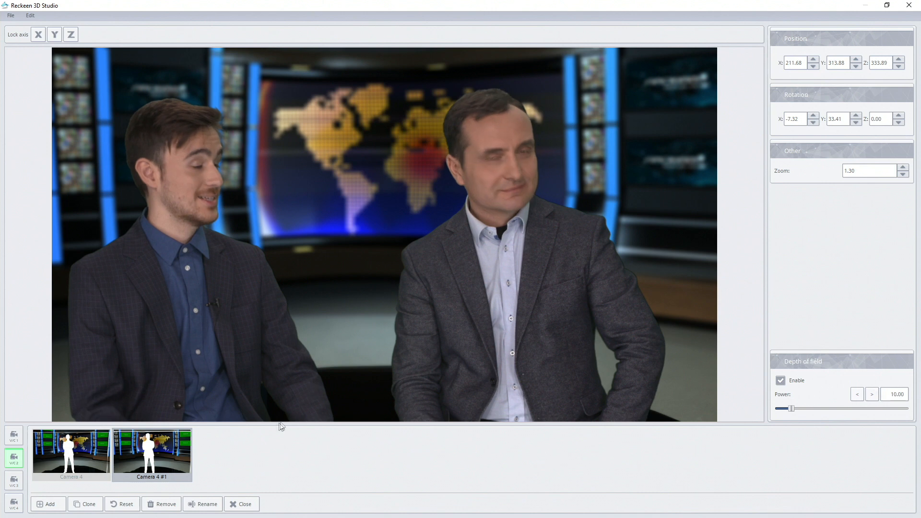
pyautogui.click(16, 478)
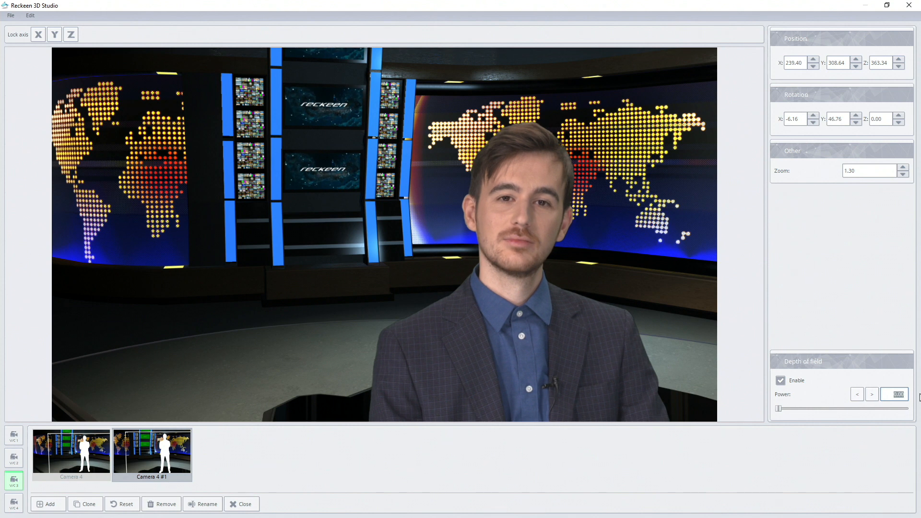
pyautogui.press('Return')
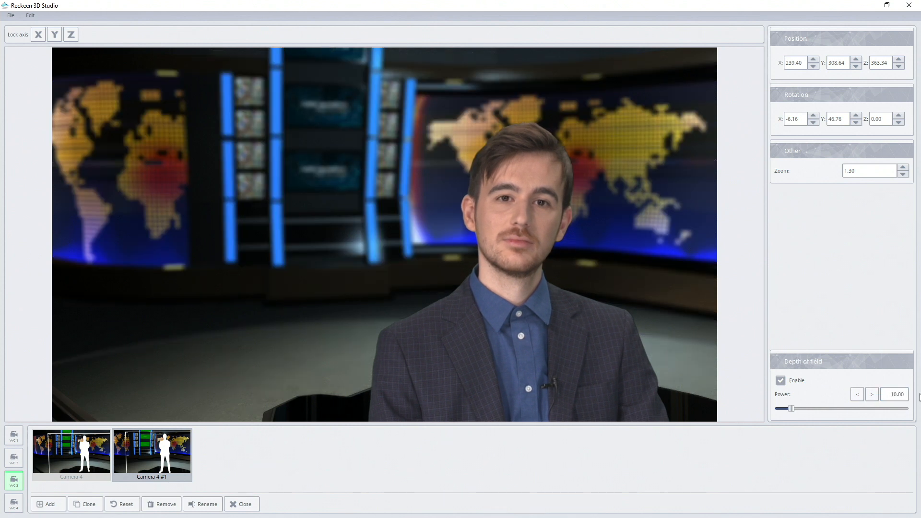
# Enable depth of field for V/C 4 and set its power to 10.
pyautogui.click(14, 504)
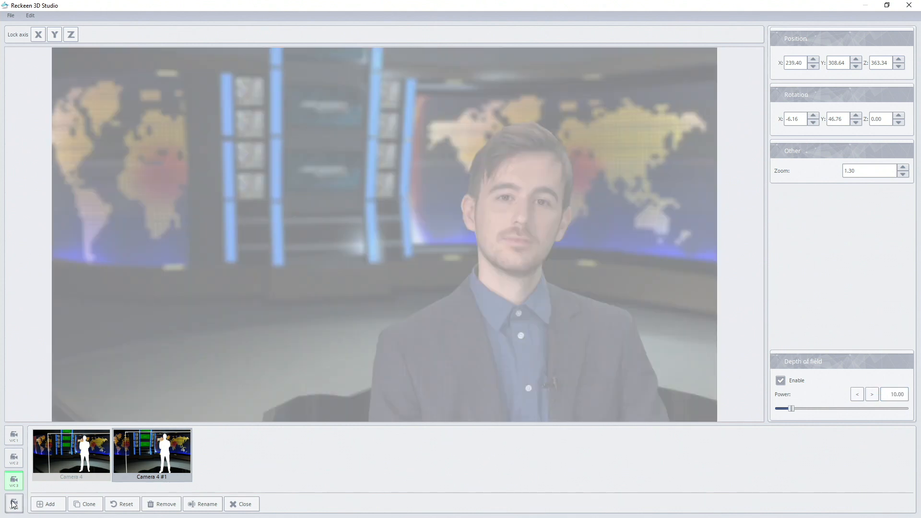
pyautogui.click(784, 383)
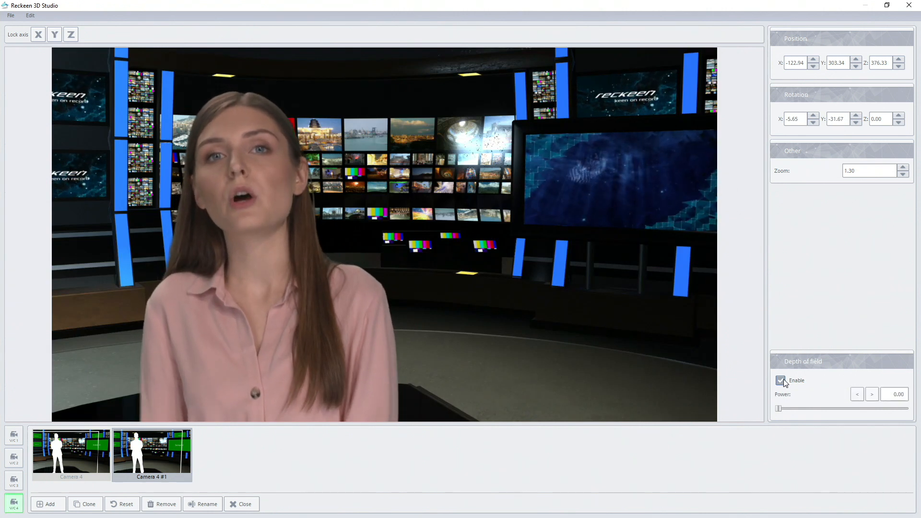
pyautogui.moveTo(886, 393); pyautogui.dragTo(907, 393)
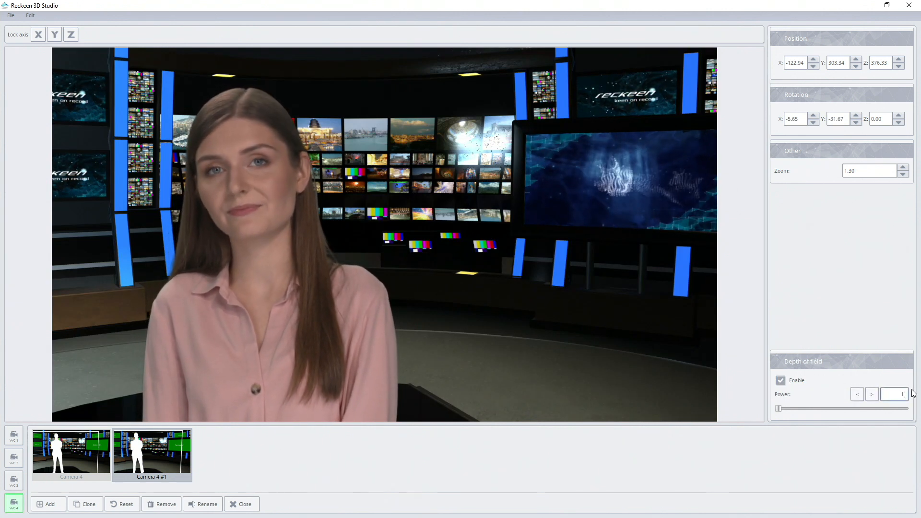
pyautogui.write('10')
pyautogui.press('Return')
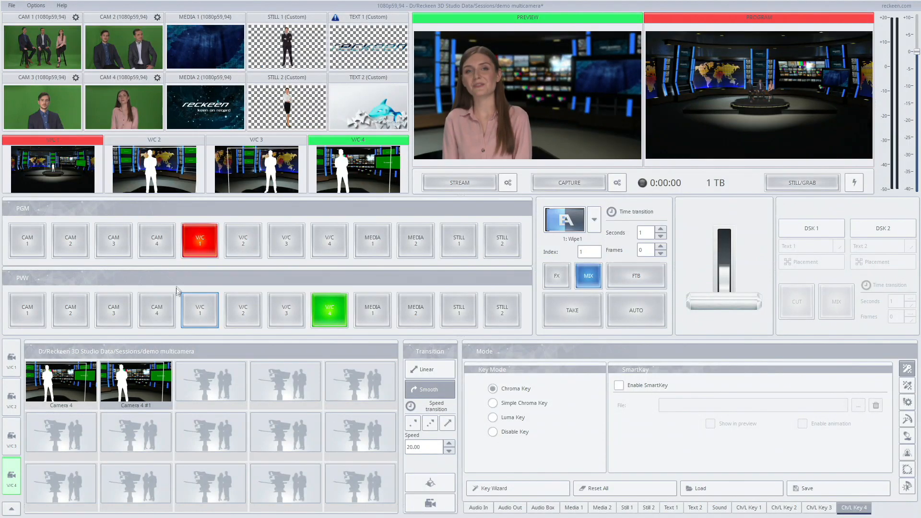
# Preview V/C 1 at its Camera 4 preset, and switch program and preview to V/C 2 at Camera 4 #1.
pyautogui.click(212, 306)
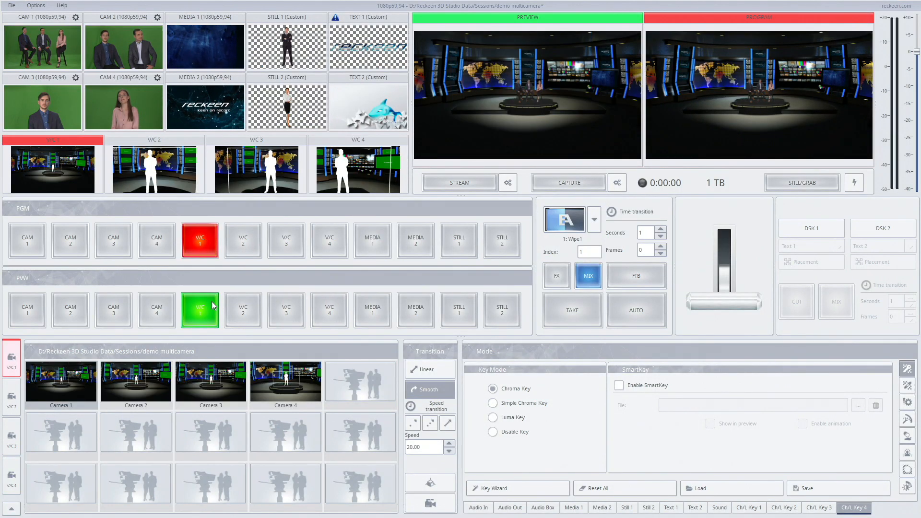
pyautogui.click(300, 380)
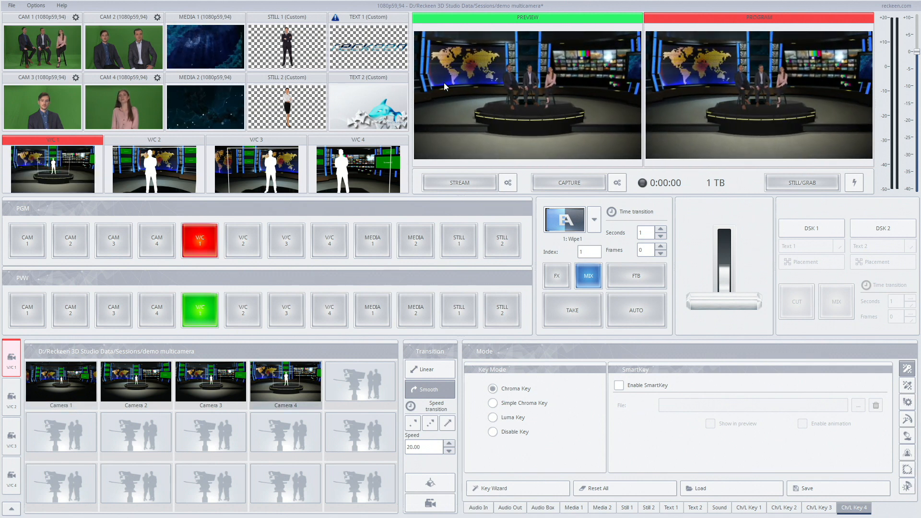
pyautogui.click(252, 247)
pyautogui.click(253, 313)
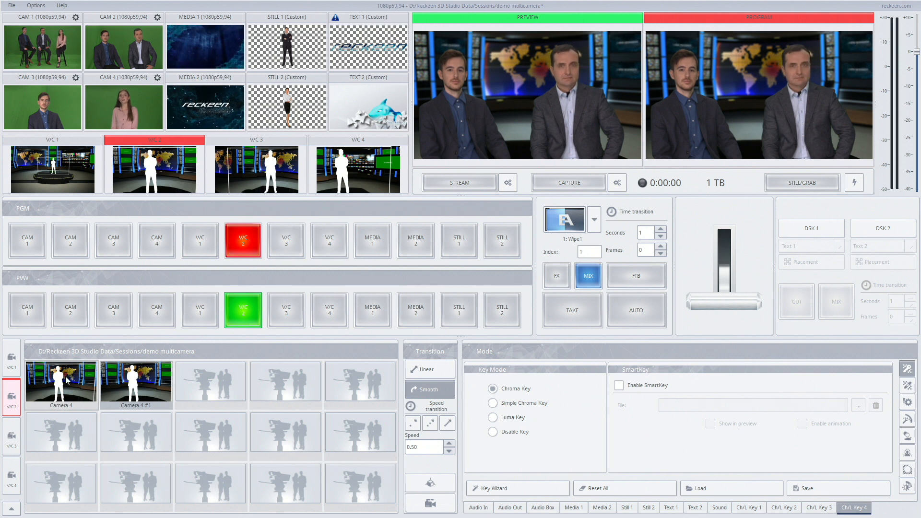
pyautogui.click(134, 381)
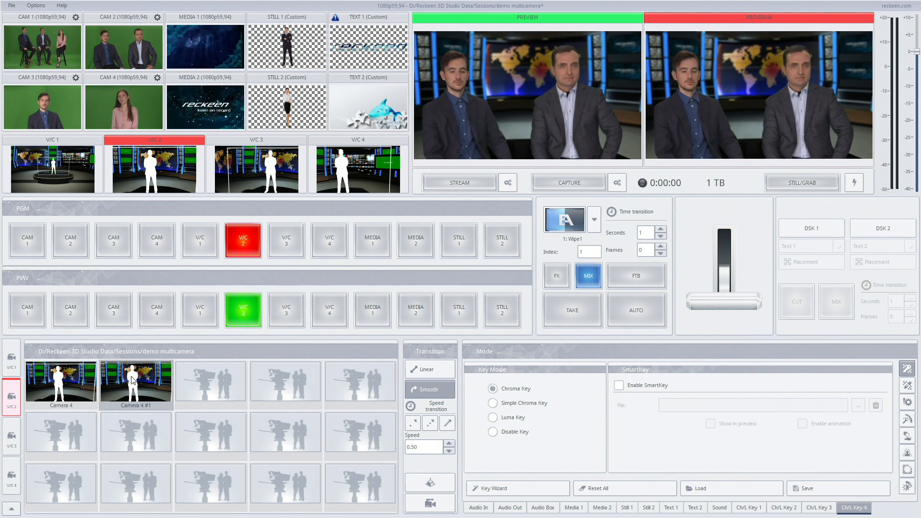
# Check the depth of field on program and preview by switching both to V/C 3, V/C 4, V/C 1 and V/C 2 in turn.
pyautogui.click(299, 234)
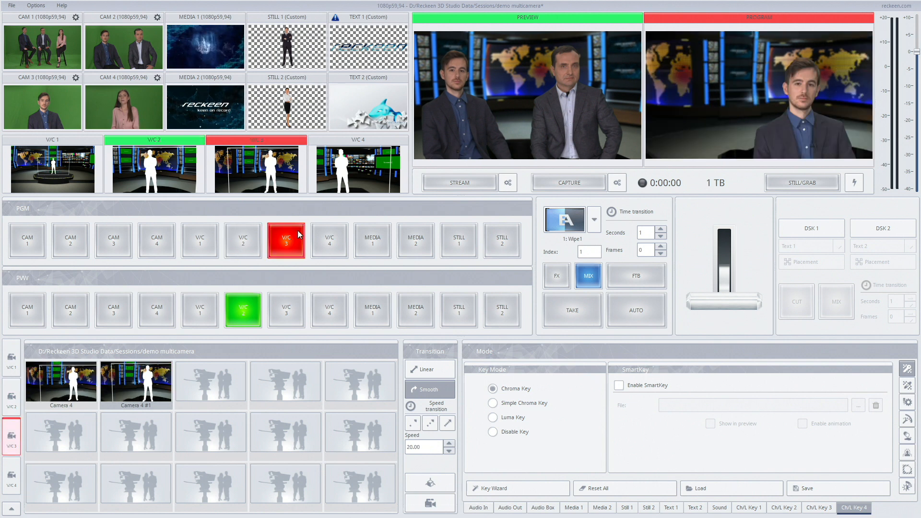
pyautogui.click(289, 309)
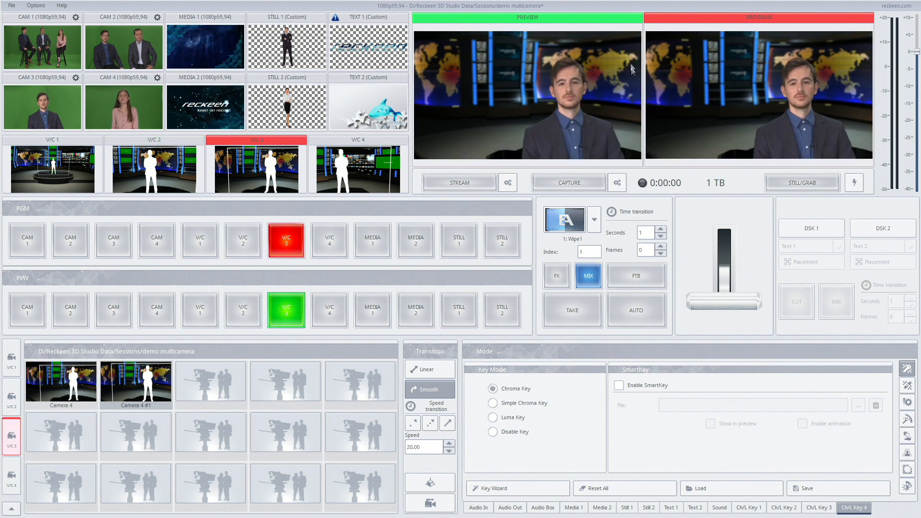
pyautogui.click(329, 240)
pyautogui.click(330, 312)
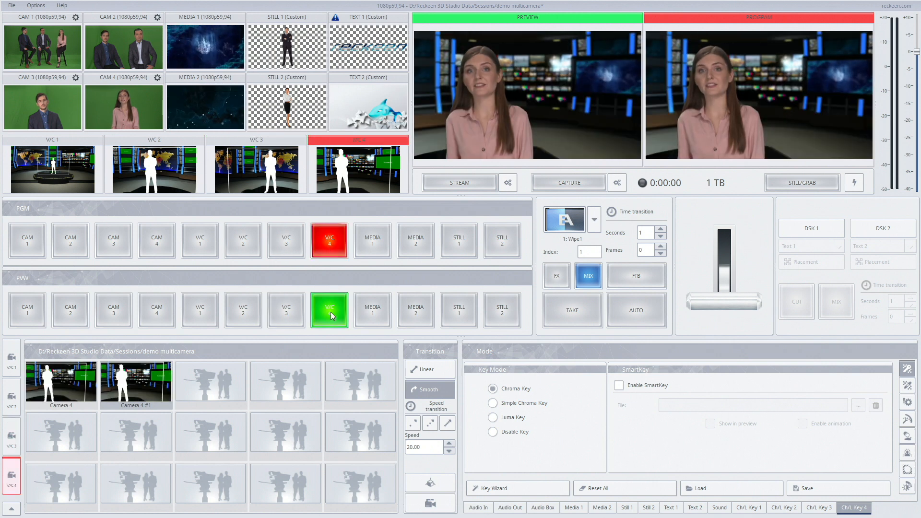
pyautogui.click(201, 240)
pyautogui.click(209, 304)
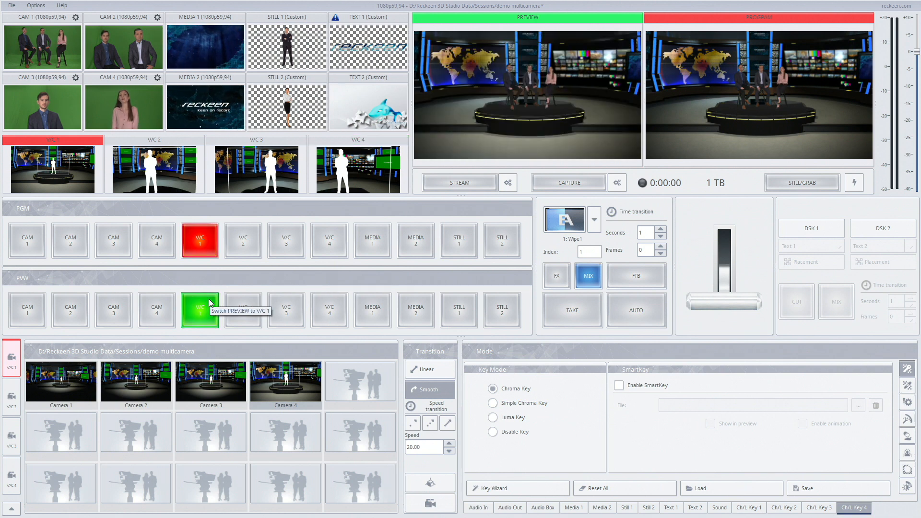
pyautogui.click(245, 242)
pyautogui.click(245, 310)
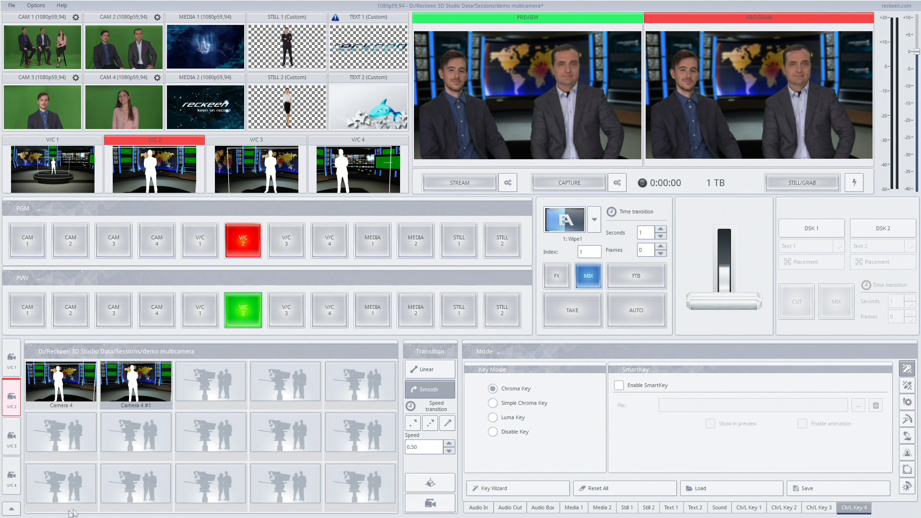
# Scale down Talent #1 in the 3D scene and leave the scene editor without saving the studio.
pyautogui.click(11, 509)
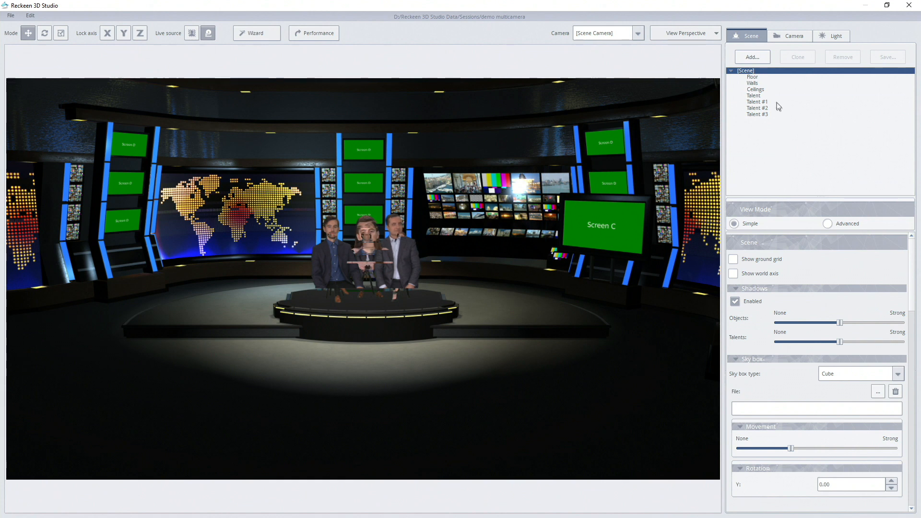
pyautogui.click(774, 103)
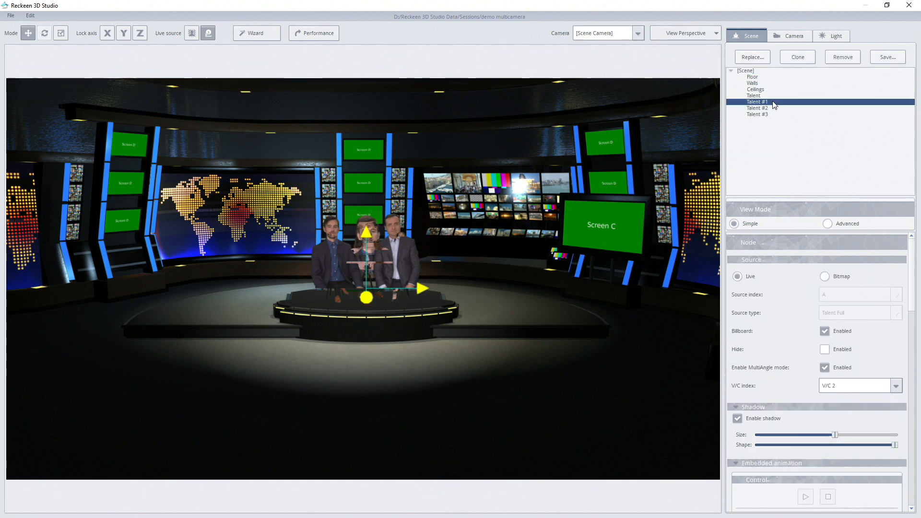
pyautogui.click(60, 33)
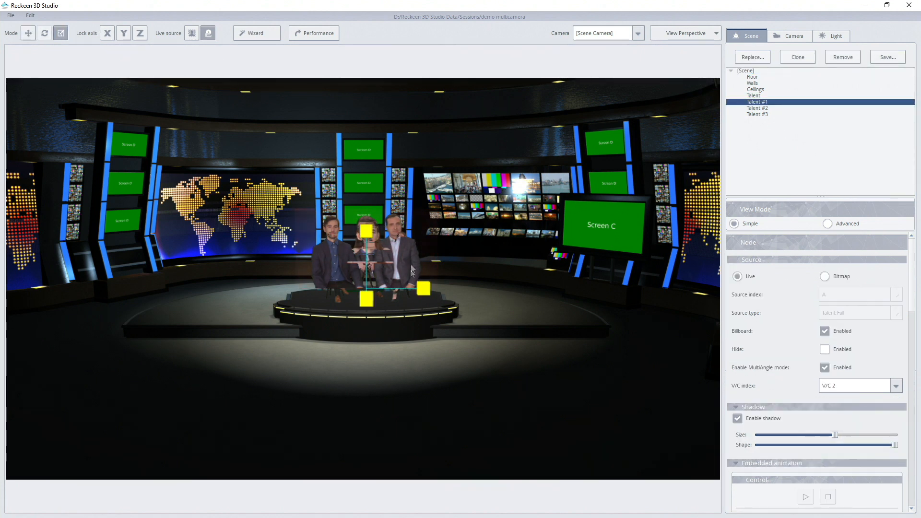
pyautogui.moveTo(410, 257)
pyautogui.mouseDown()
pyautogui.moveTo(381, 273)
pyautogui.moveTo(402, 267)
pyautogui.mouseUp()
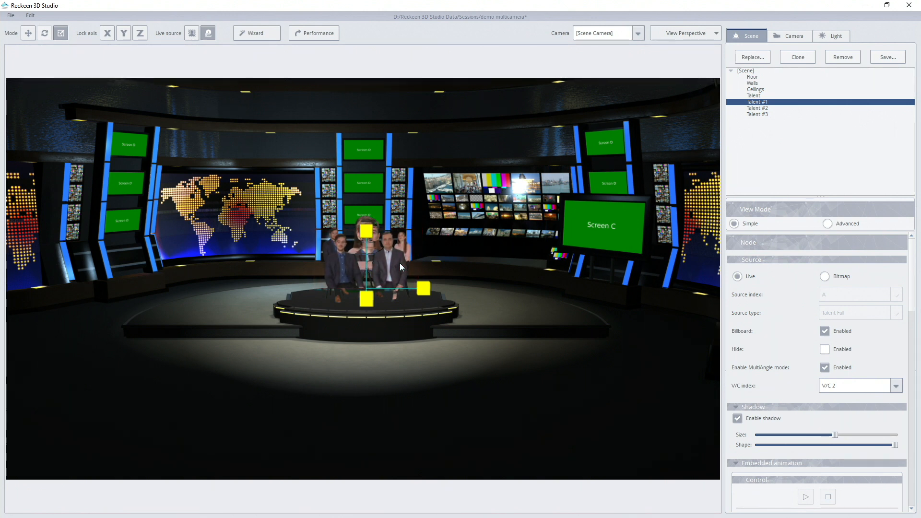
pyautogui.click(909, 5)
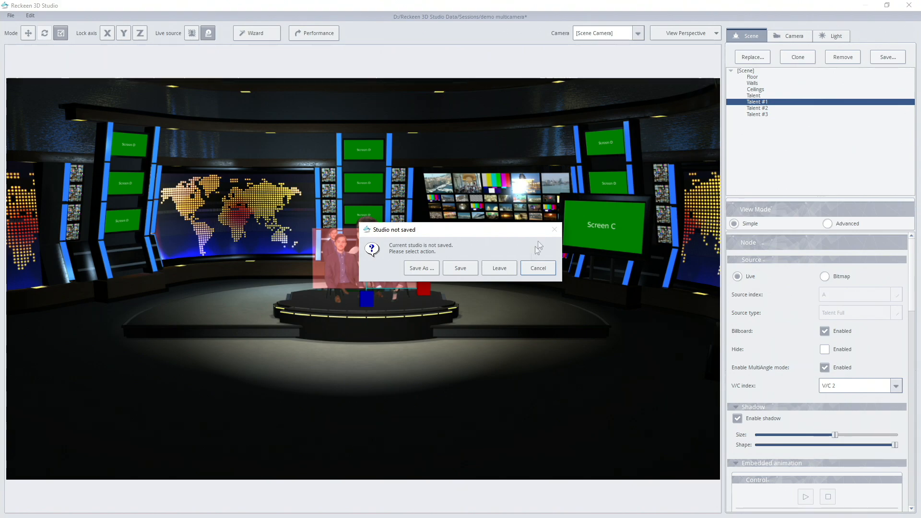
pyautogui.click(499, 267)
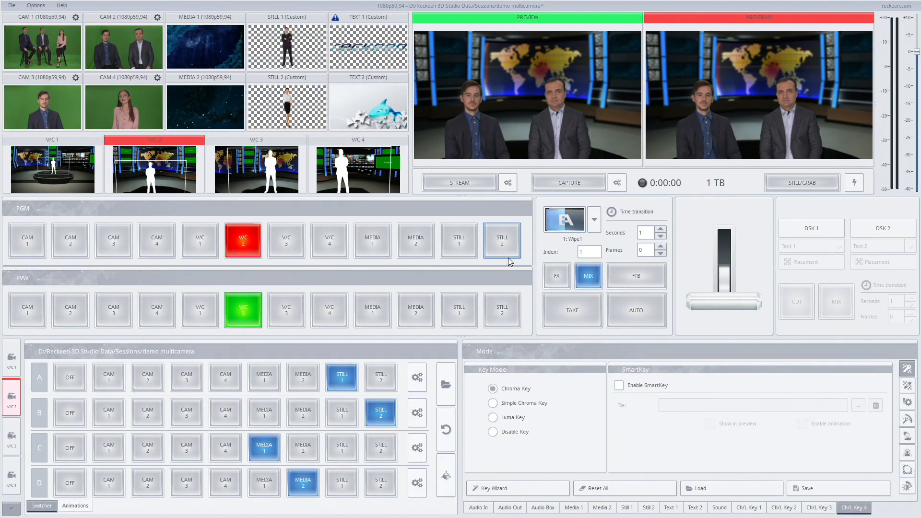
# Reframe the Camera 4 #1 preset of V/C 2 with a wider view around the two seated talents.
pyautogui.click(18, 509)
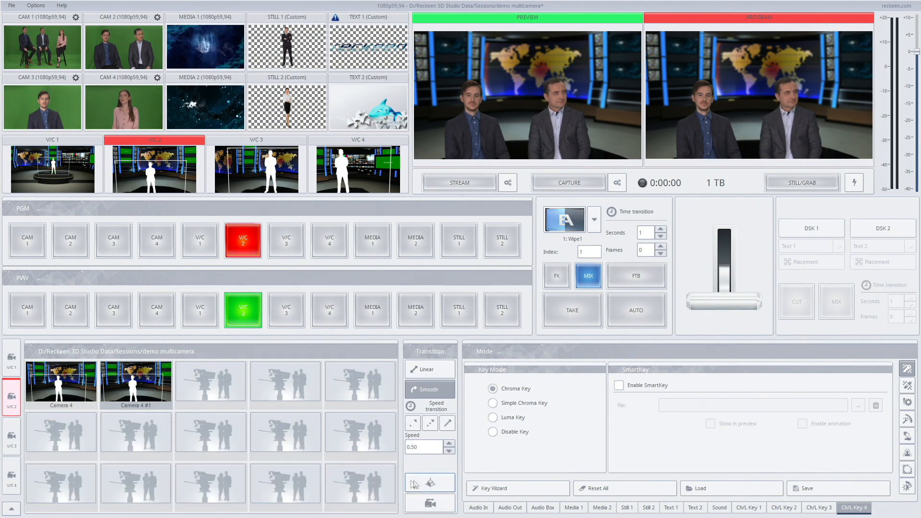
pyautogui.click(441, 500)
pyautogui.scroll(-3, 378, 305)
pyautogui.moveTo(378, 306); pyautogui.dragTo(330, 311)
pyautogui.moveTo(331, 312); pyautogui.dragTo(313, 286, button='right')
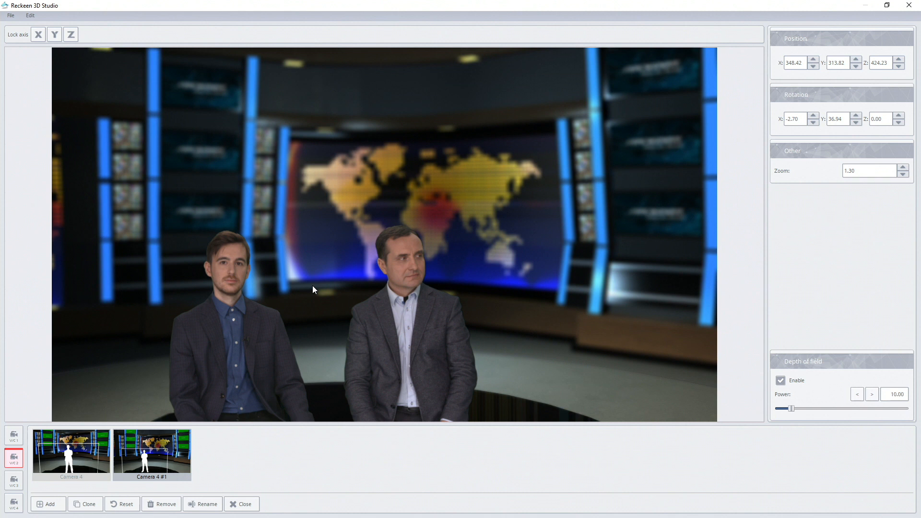
pyautogui.moveTo(312, 286); pyautogui.dragTo(311, 287, button='right')
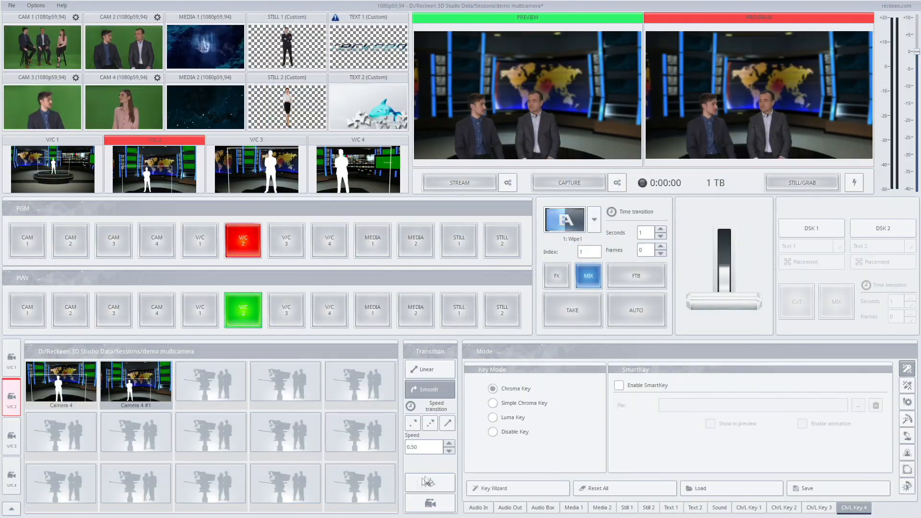
# Reopen the scene for editing and nudge Talent #2 along its vertical axis.
pyautogui.click(431, 481)
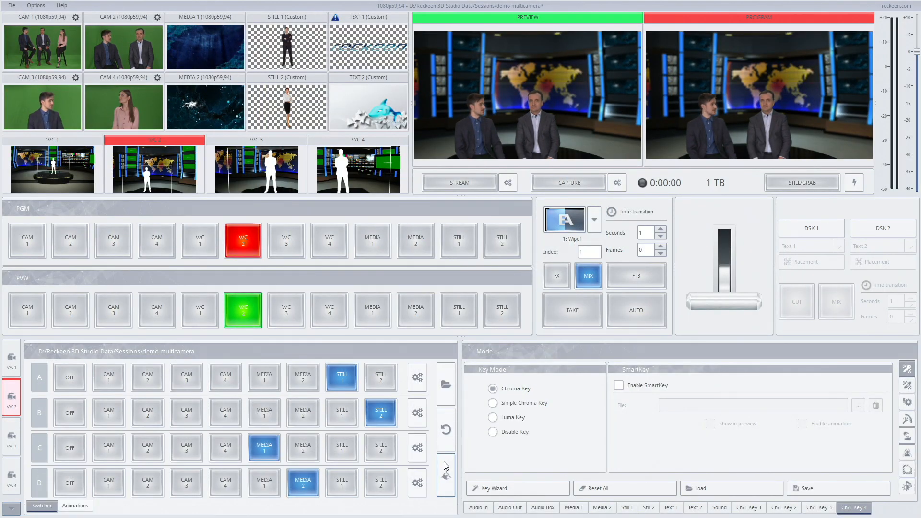
pyautogui.click(447, 466)
pyautogui.click(765, 108)
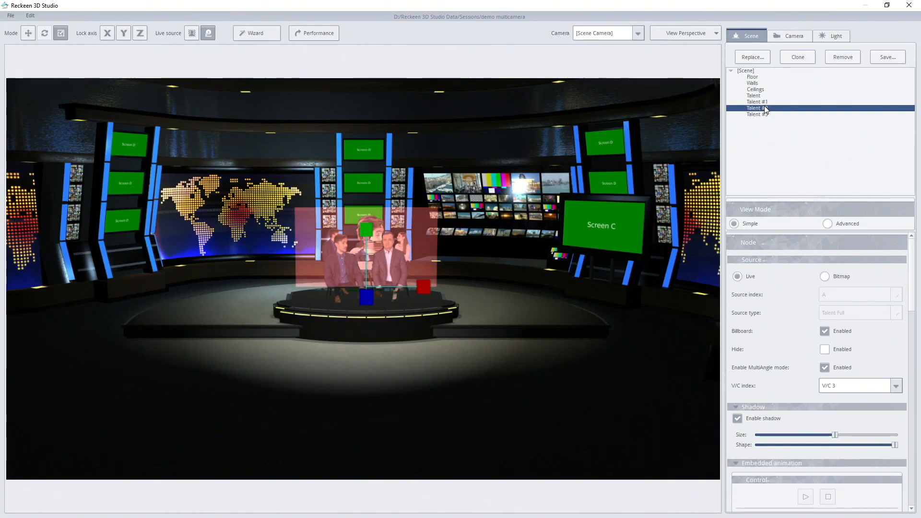
pyautogui.click(29, 33)
pyautogui.moveTo(365, 232); pyautogui.dragTo(365, 229)
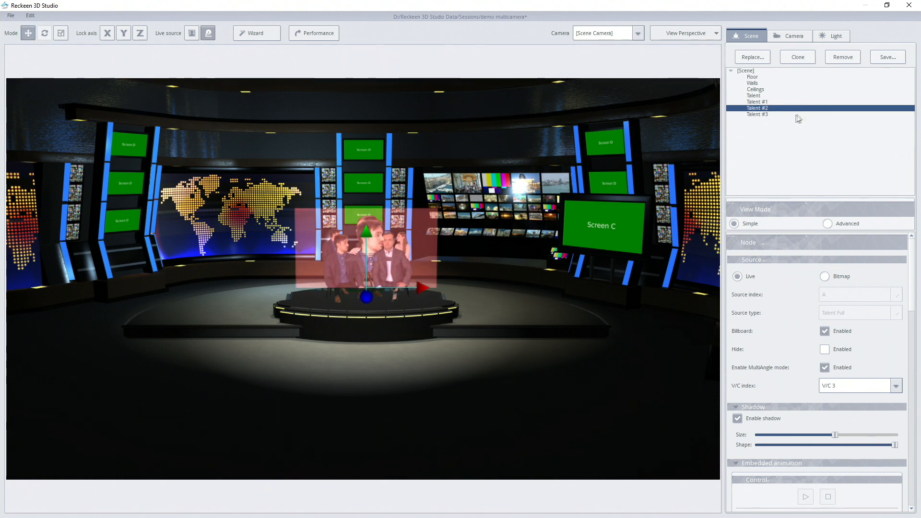
# Raise Talent #1 slightly in the scene and leave the scene editor without saving the studio.
pyautogui.click(777, 102)
pyautogui.moveTo(369, 233); pyautogui.dragTo(367, 224)
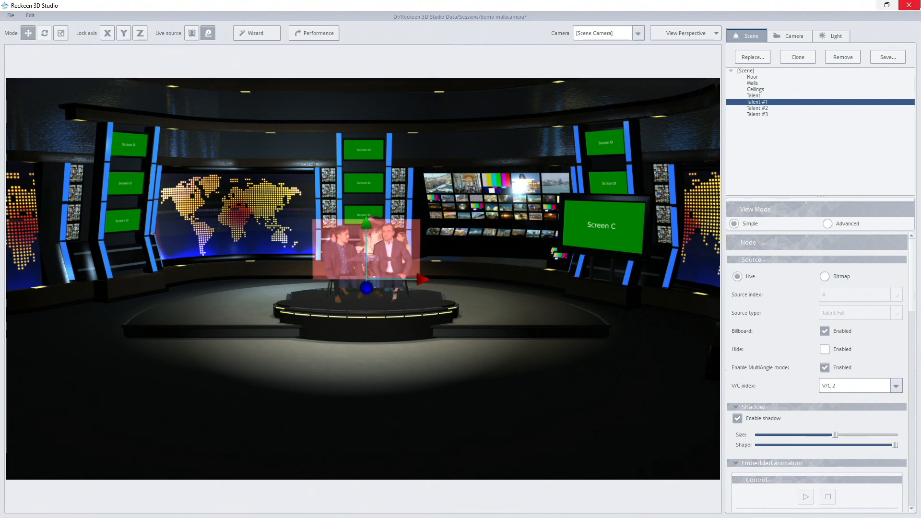
pyautogui.click(909, 4)
pyautogui.click(502, 269)
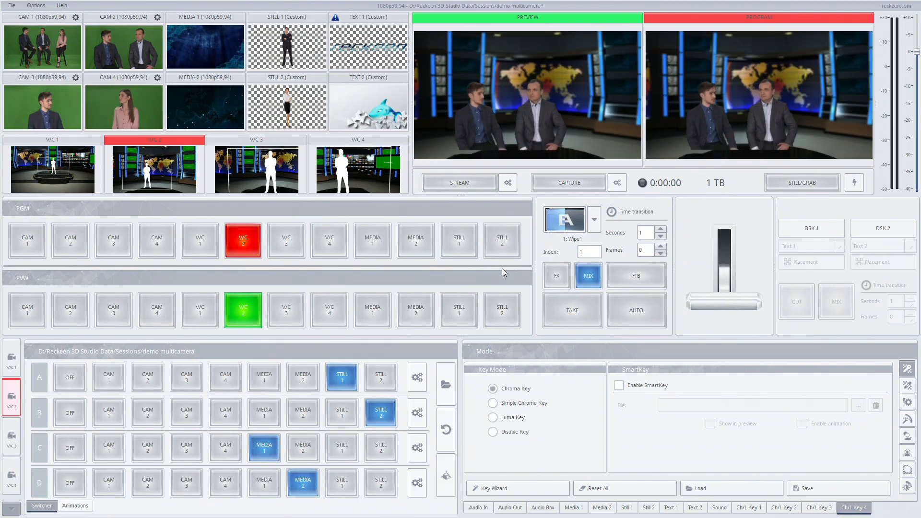
# Re-aim the Camera 4 #1 preset of V/C 2 to a rotation of X -0.26 and Y 39.25.
pyautogui.click(14, 509)
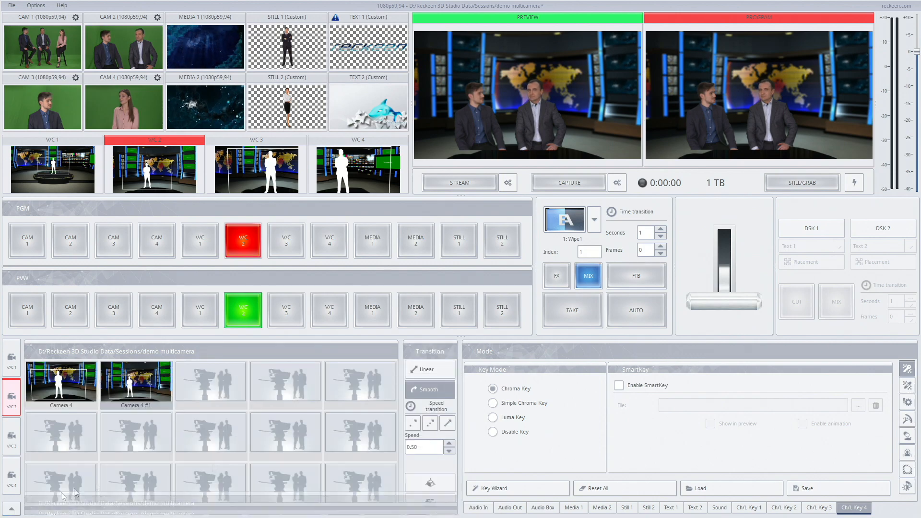
pyautogui.click(430, 503)
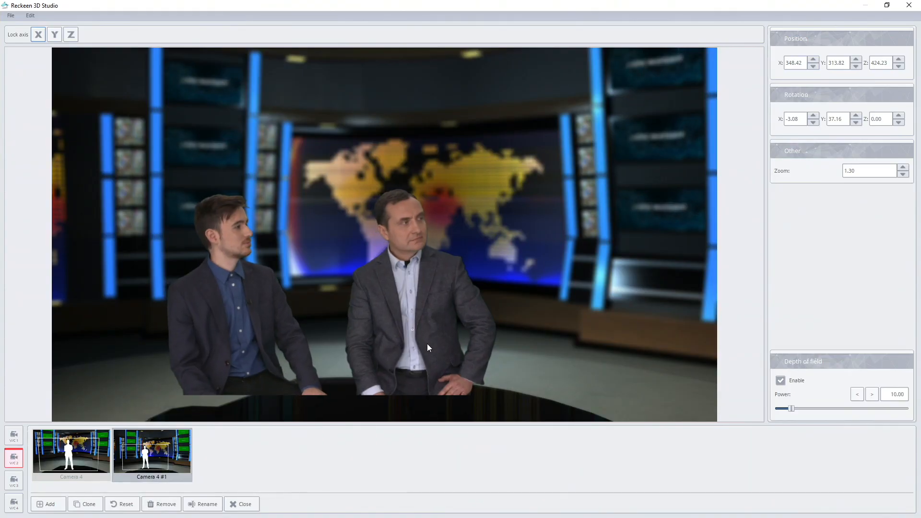
pyautogui.moveTo(427, 344); pyautogui.dragTo(413, 333)
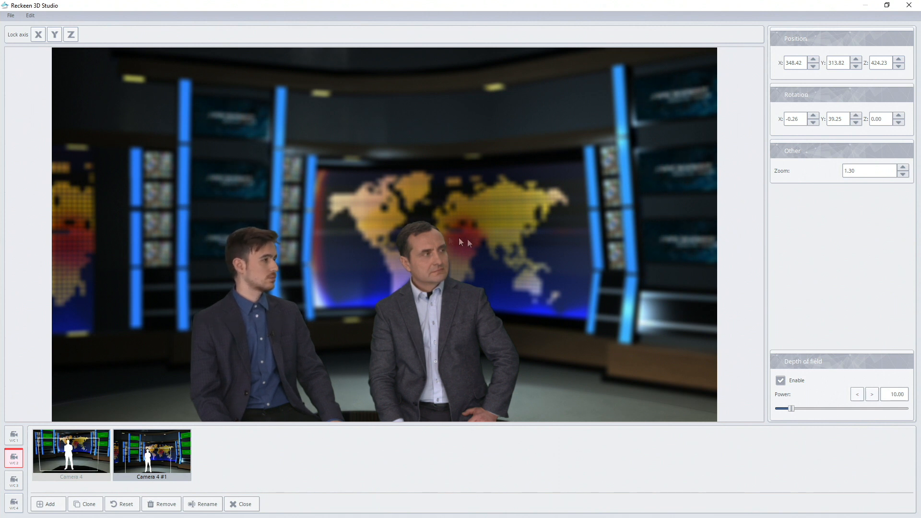
pyautogui.click(171, 439)
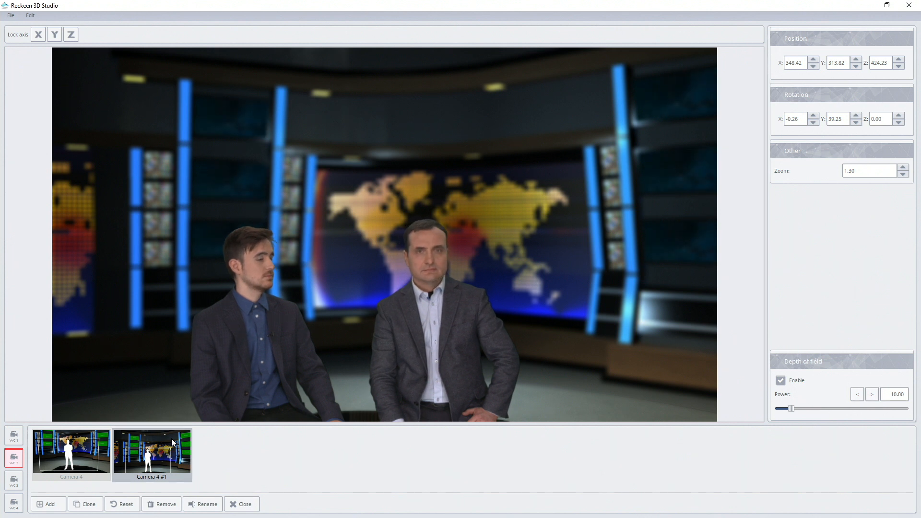
# Reframe the Camera 4 preset of V/C 2 on the two talents, and check it by switching program to V/C 1 and back.
pyautogui.click(71, 451)
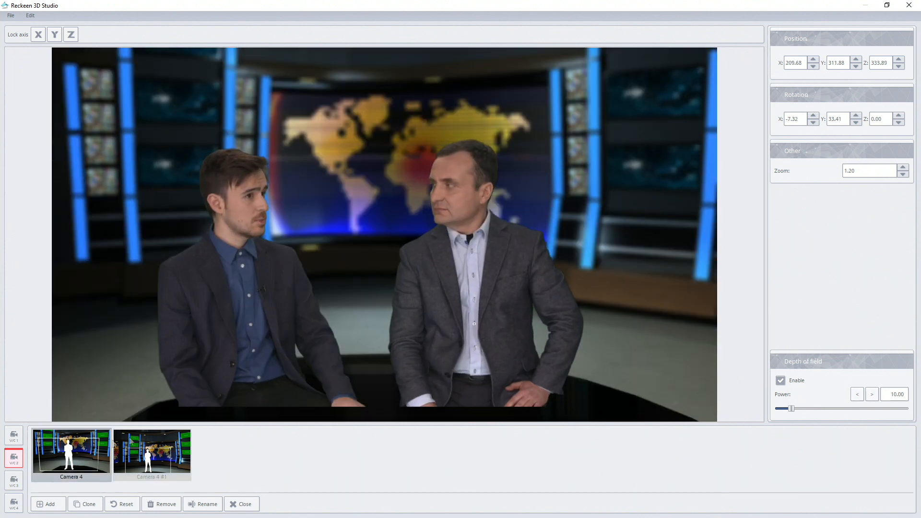
pyautogui.moveTo(360, 344); pyautogui.dragTo(352, 332)
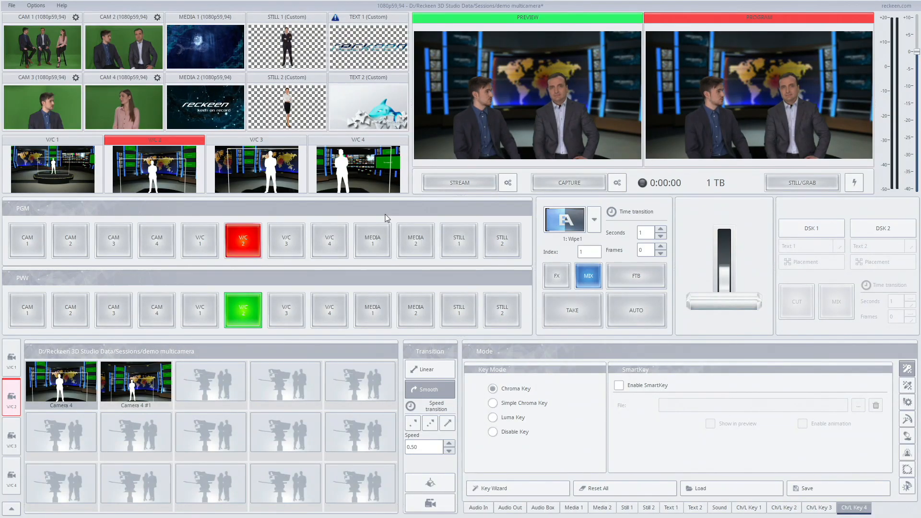
pyautogui.click(195, 240)
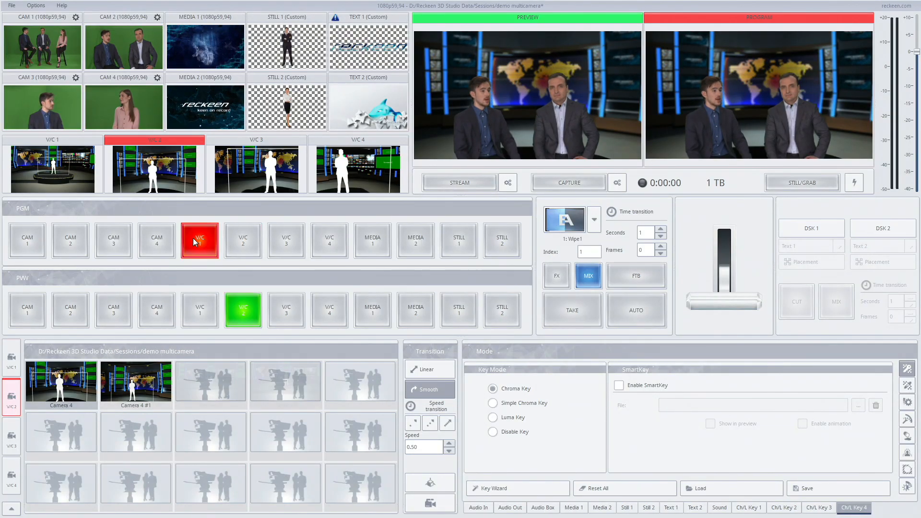
pyautogui.click(249, 241)
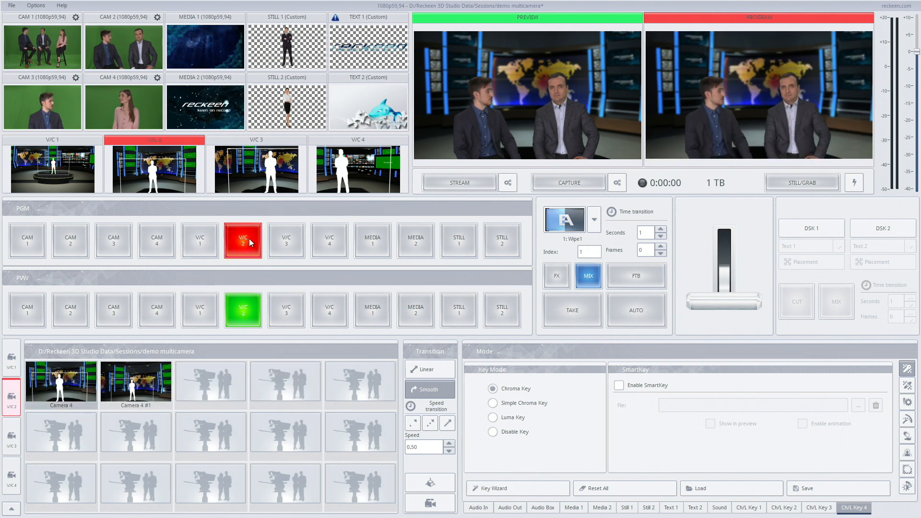